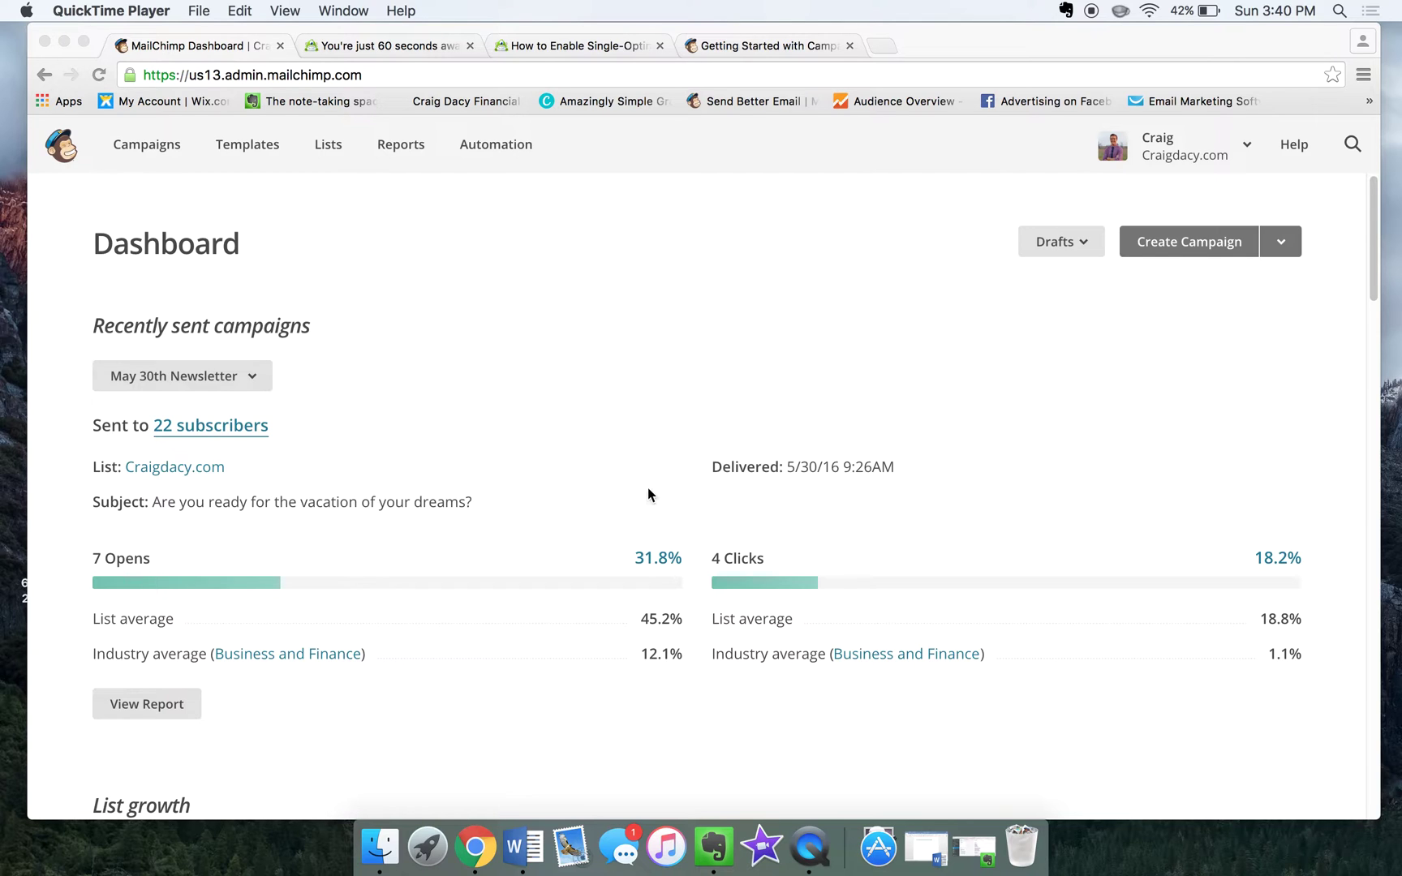
Step: Replicate the sent College to Career Webinar campaign from the Campaigns list
{"action": "left_click", "coordinate": [159, 153]}
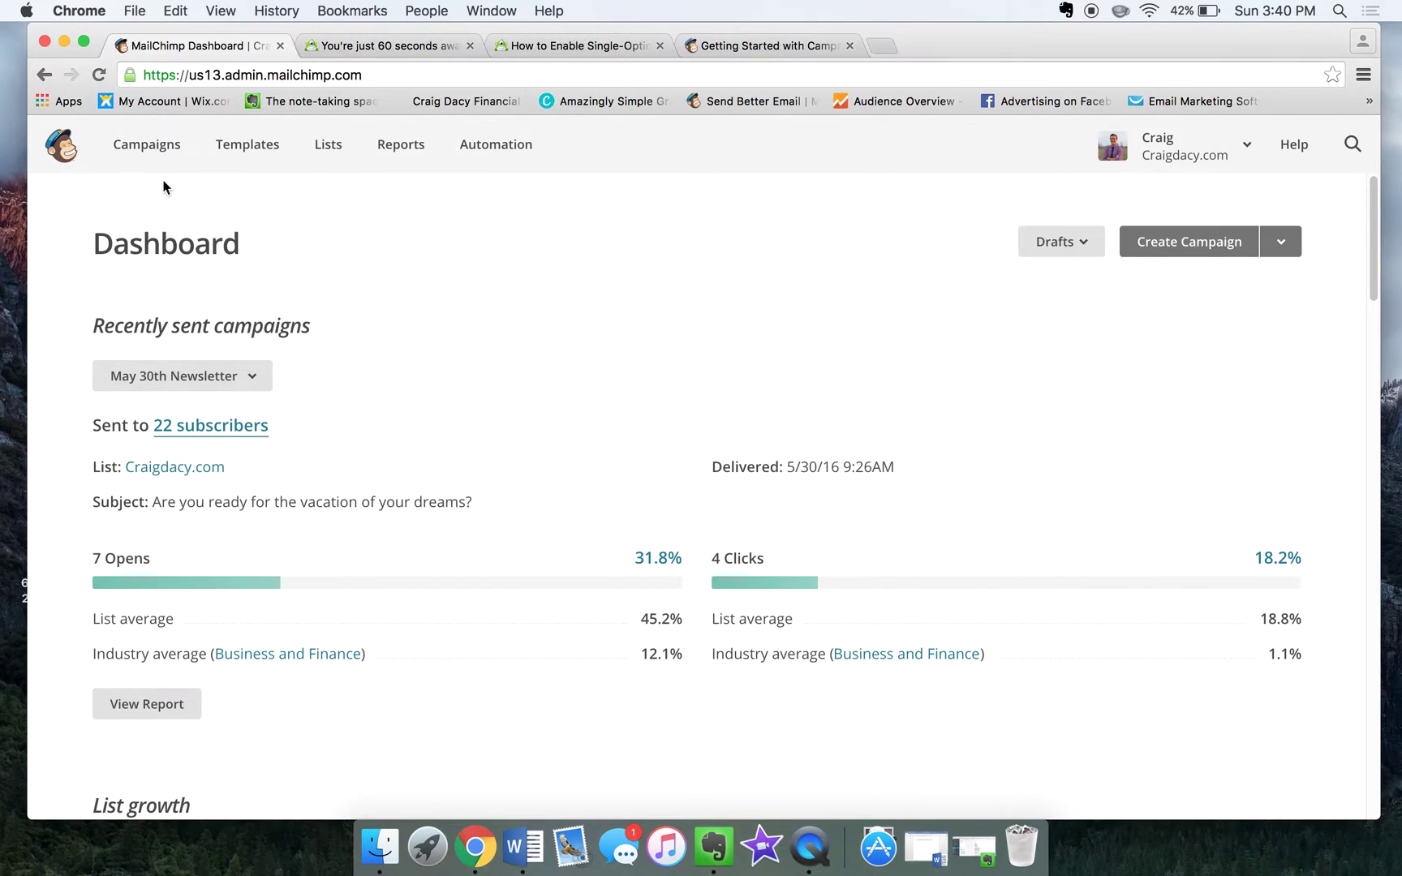
{"action": "left_click", "coordinate": [155, 148]}
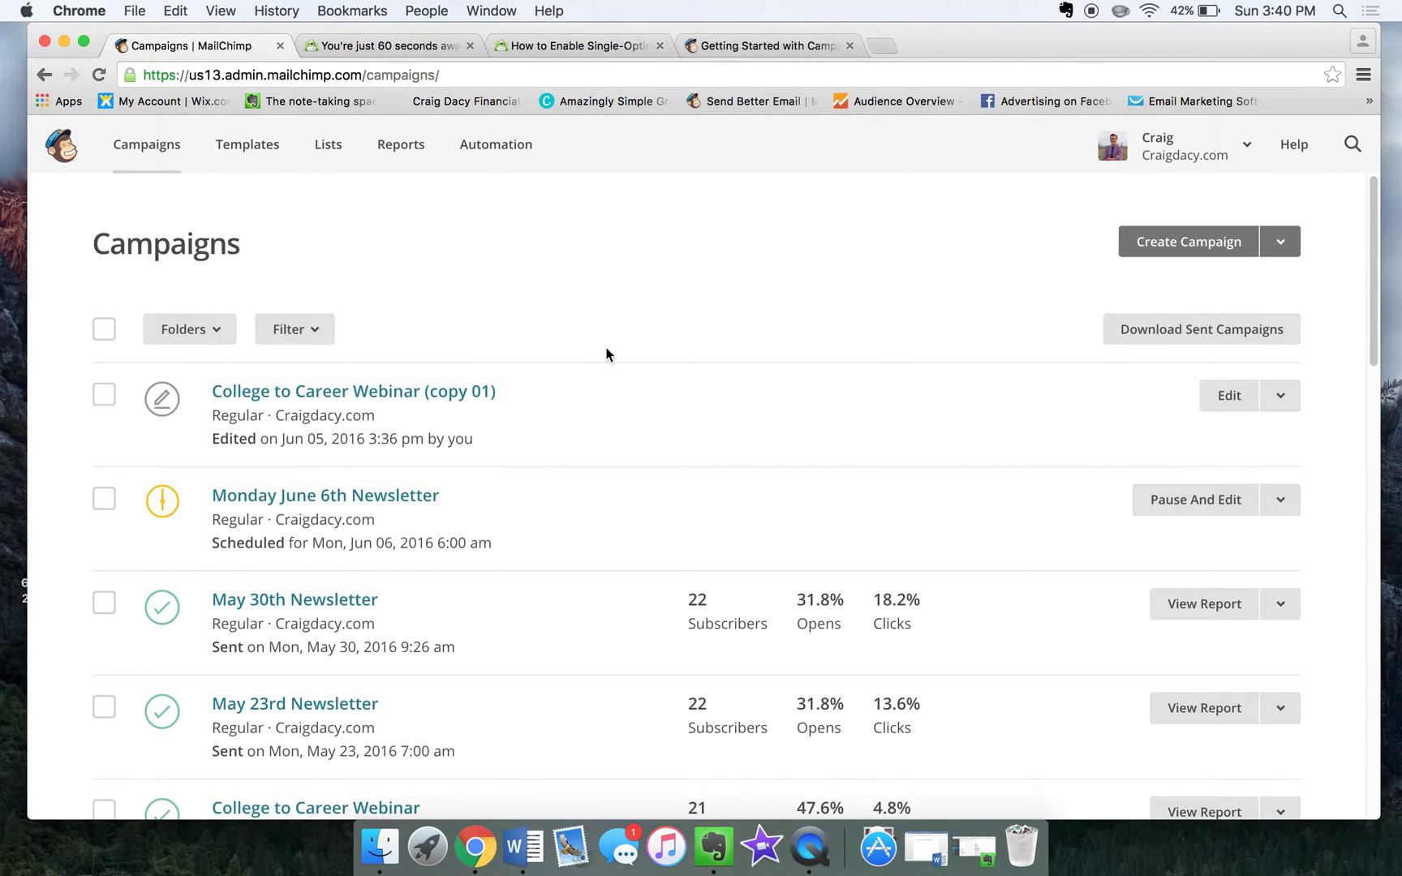
{"action": "scroll", "coordinate": [691, 406], "scroll_direction": "down", "scroll_amount": 1}
{"action": "scroll", "coordinate": [952, 603], "scroll_direction": "down", "scroll_amount": 1}
{"action": "scroll", "coordinate": [1206, 745], "scroll_direction": "down", "scroll_amount": 2}
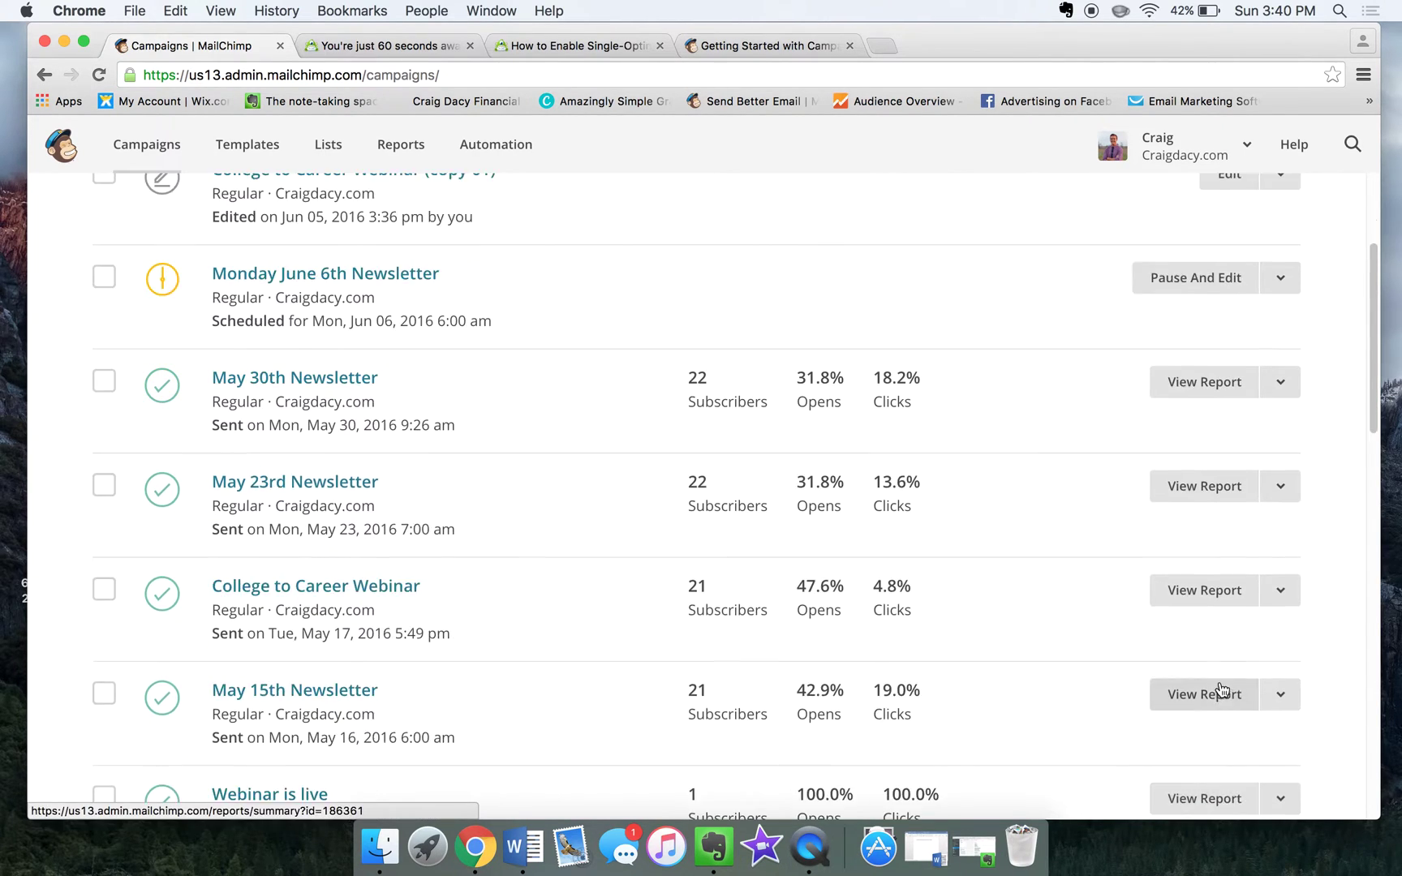
{"action": "scroll", "coordinate": [1205, 690], "scroll_direction": "down", "scroll_amount": 1}
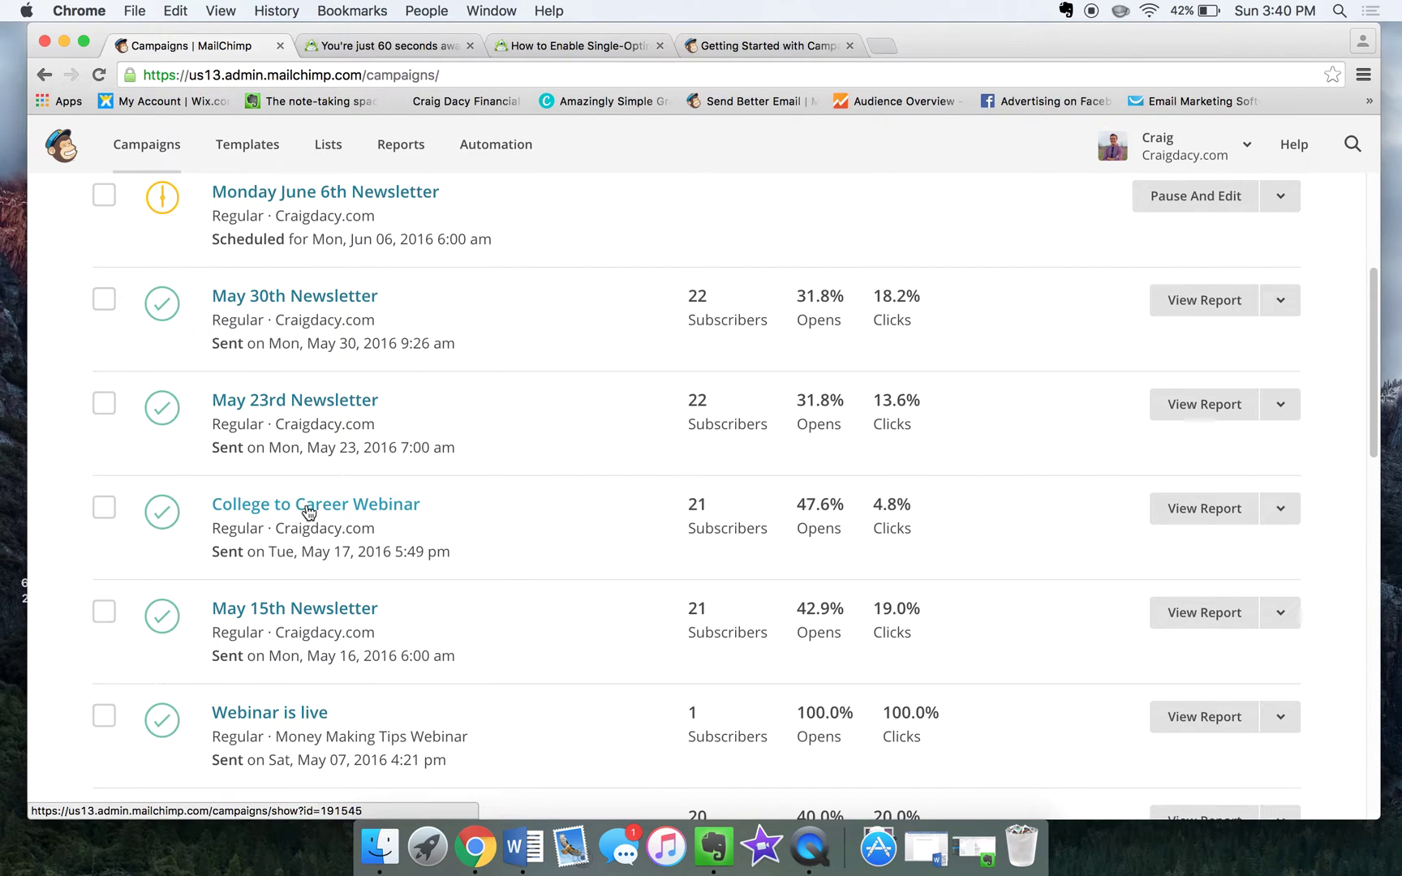
{"action": "mouse_move", "coordinate": [719, 597]}
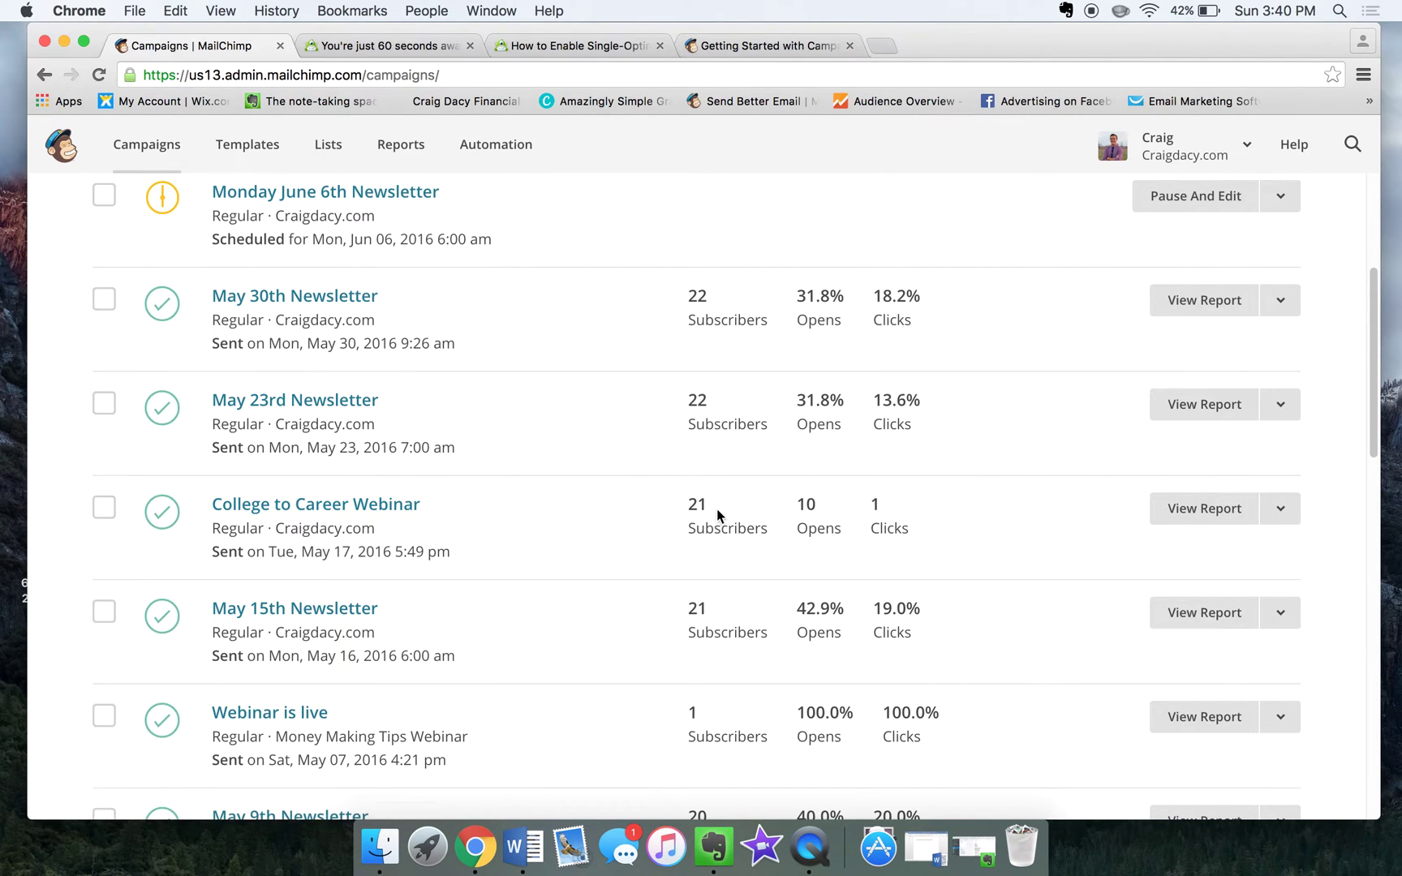
{"action": "left_click", "coordinate": [1284, 519]}
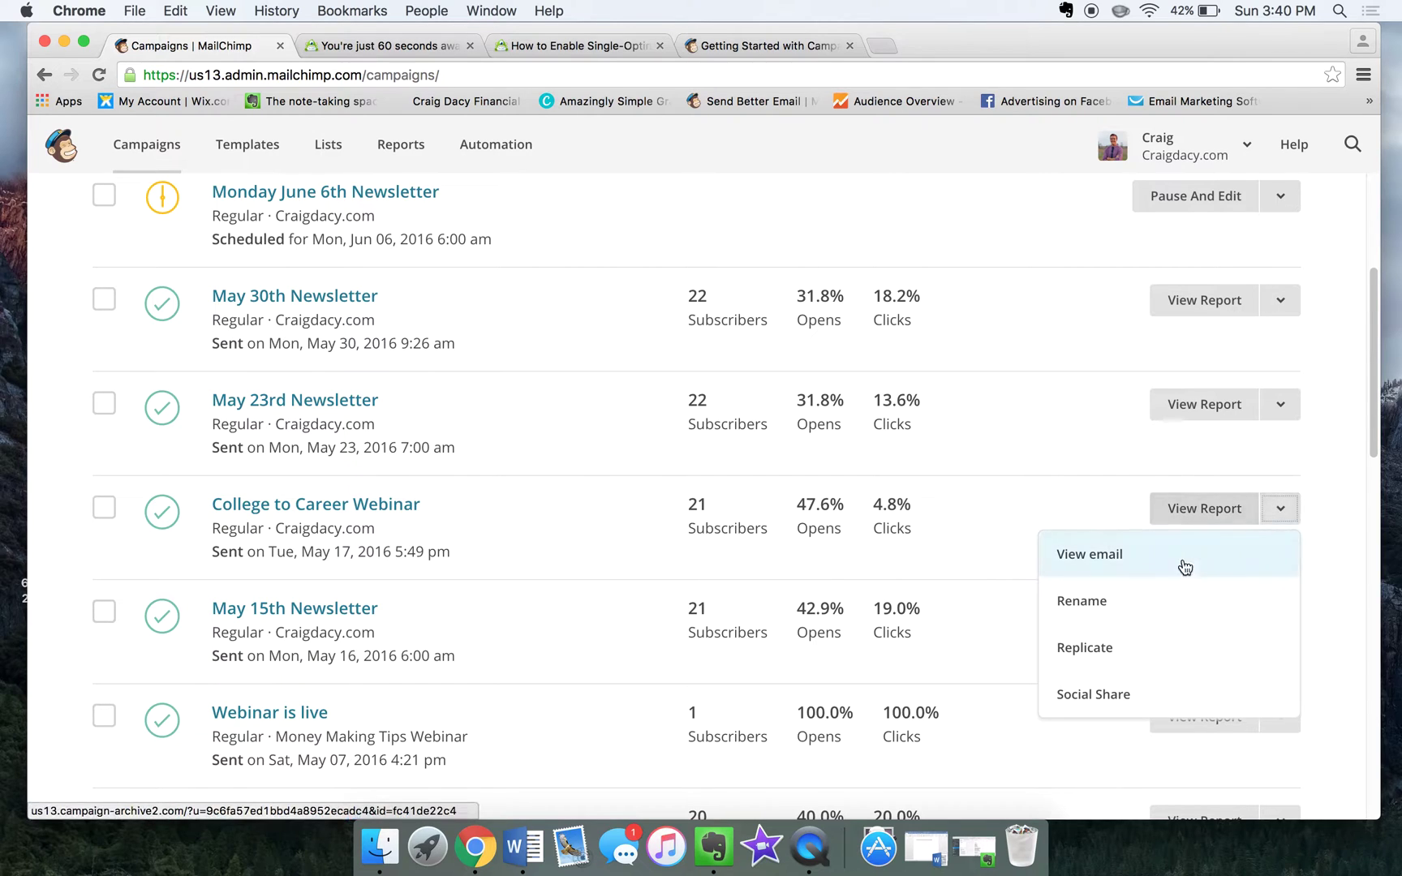
{"action": "left_click", "coordinate": [1127, 664]}
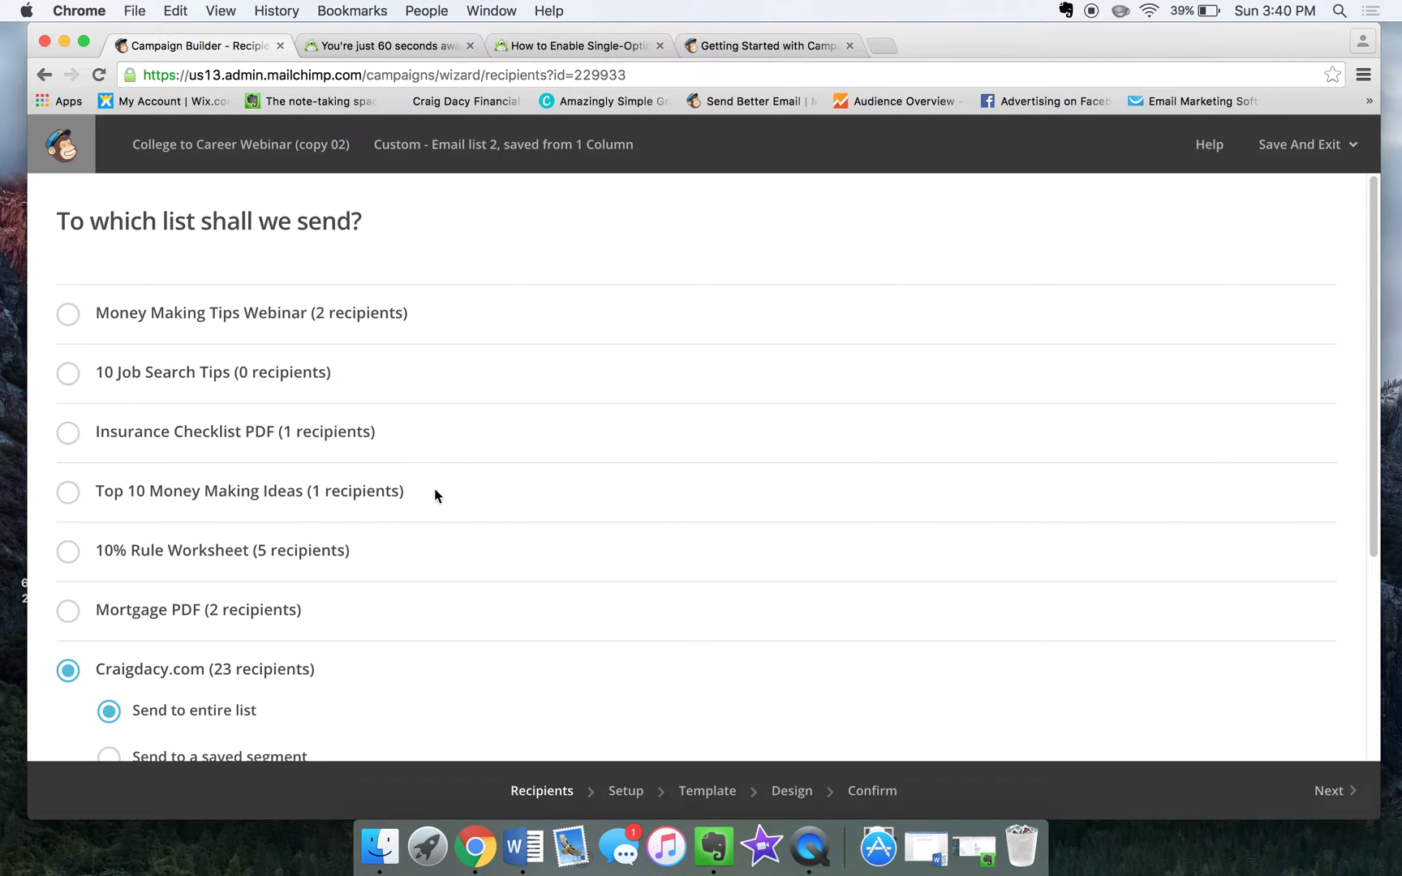
{"action": "scroll", "coordinate": [435, 493], "scroll_direction": "down", "scroll_amount": 5}
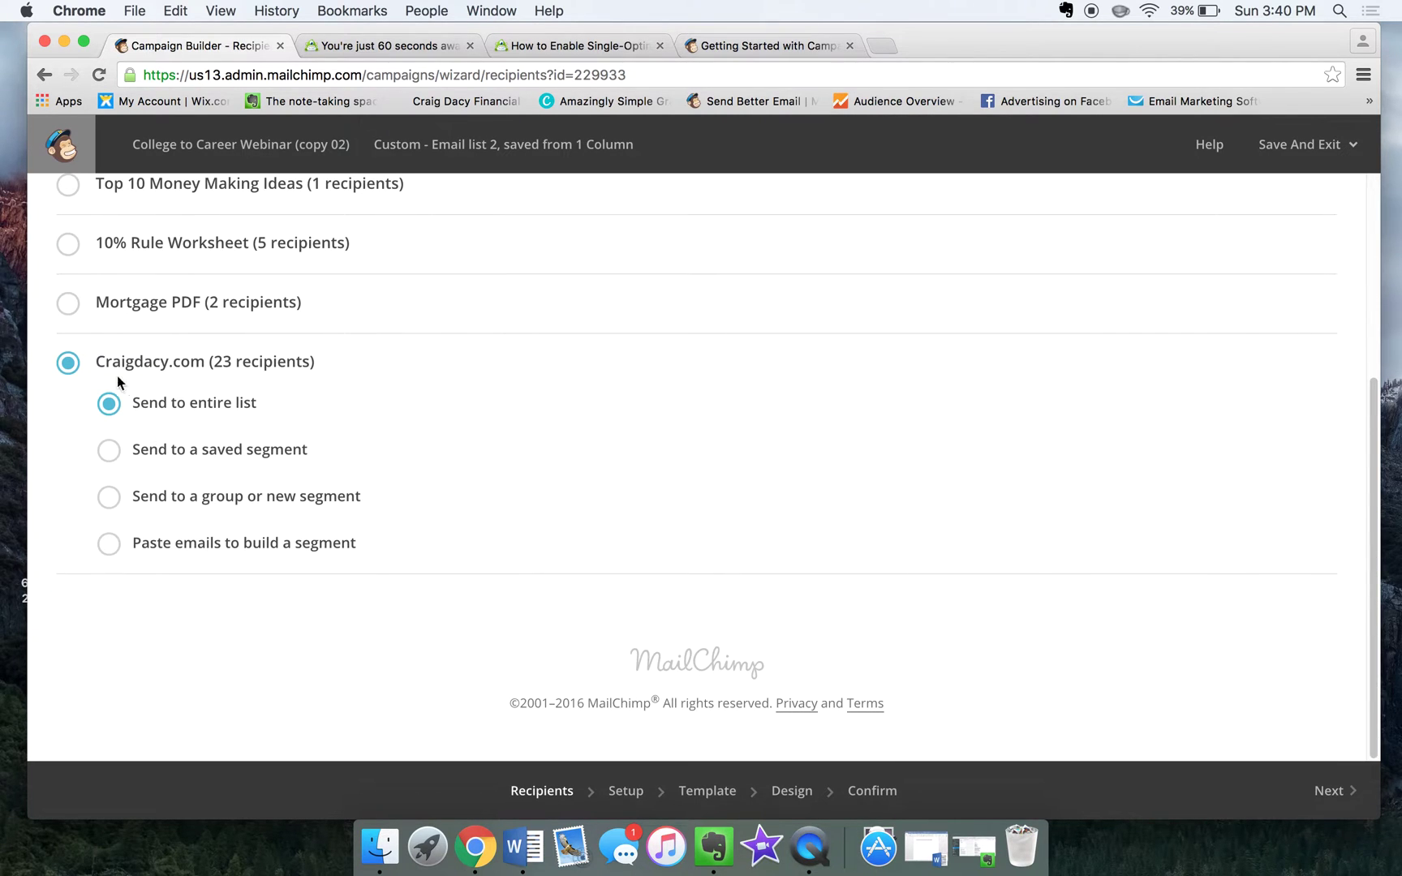
Step: Build a new Craigdacy.com segment whose condition filters on Campaign Activity
{"action": "left_click", "coordinate": [110, 498]}
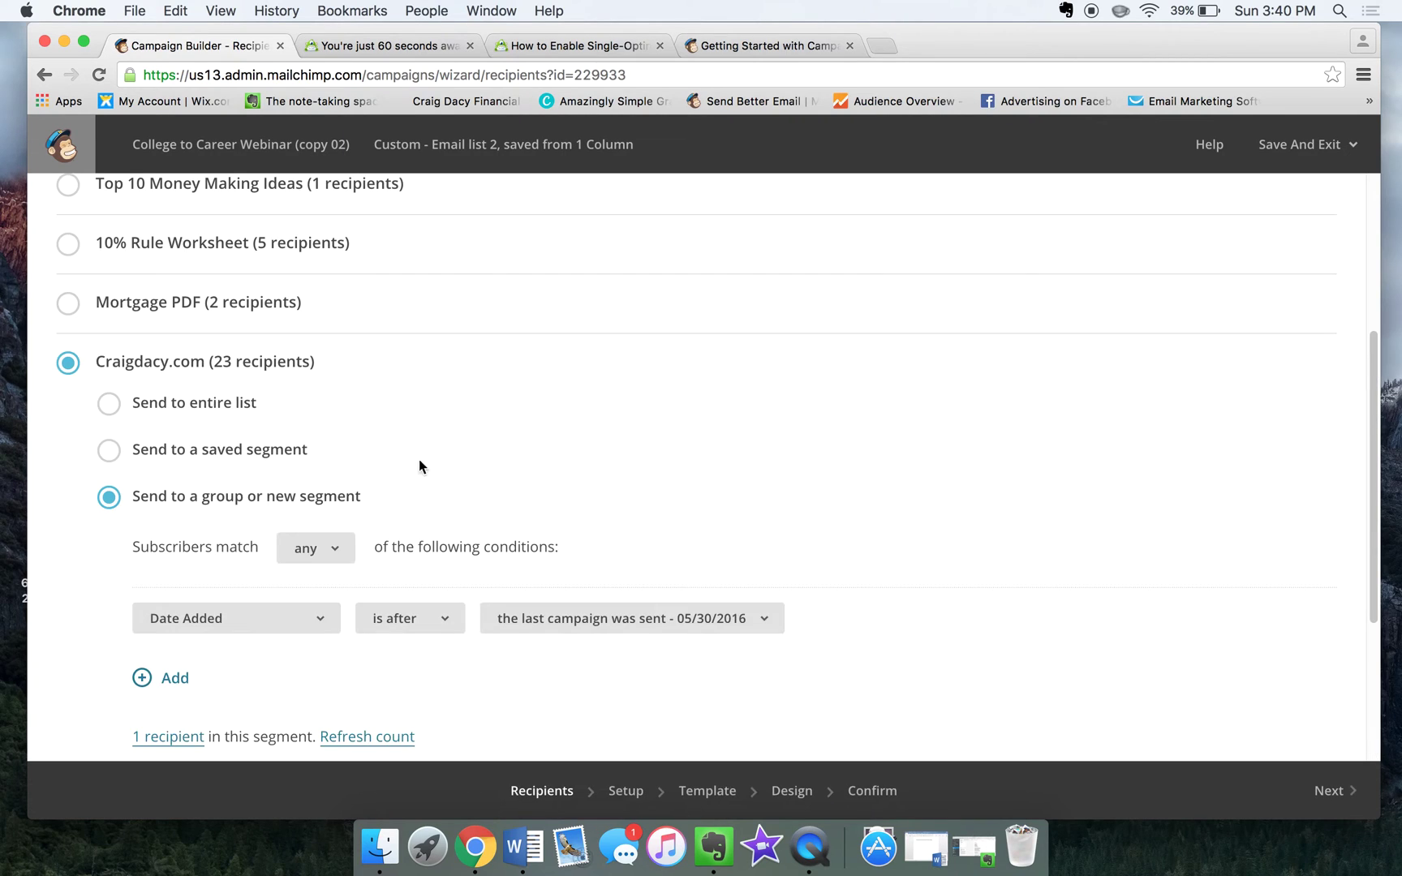
{"action": "scroll", "coordinate": [482, 460], "scroll_direction": "down", "scroll_amount": 1}
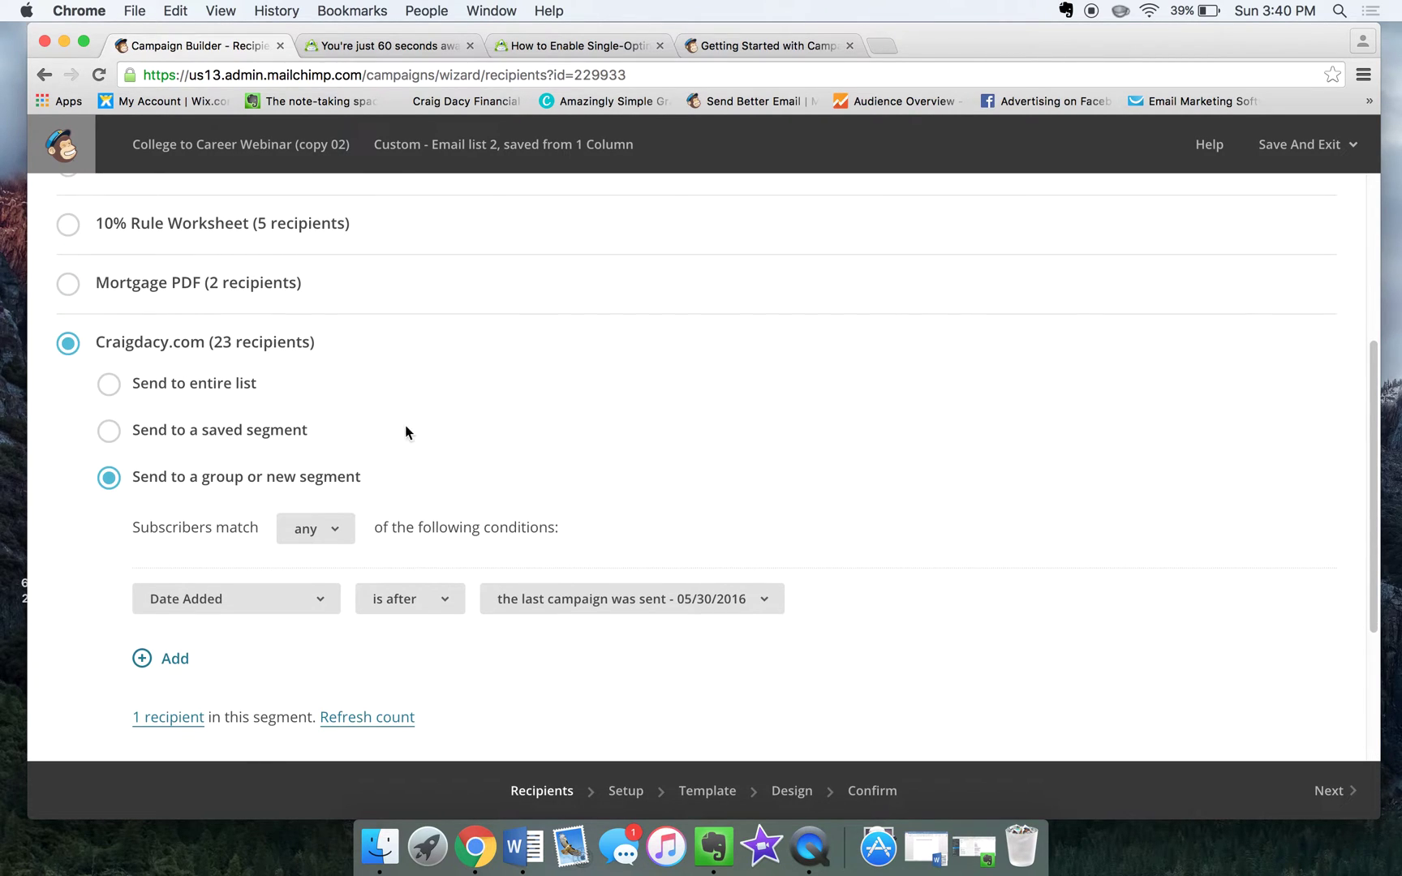
{"action": "scroll", "coordinate": [330, 405], "scroll_direction": "down", "scroll_amount": 1}
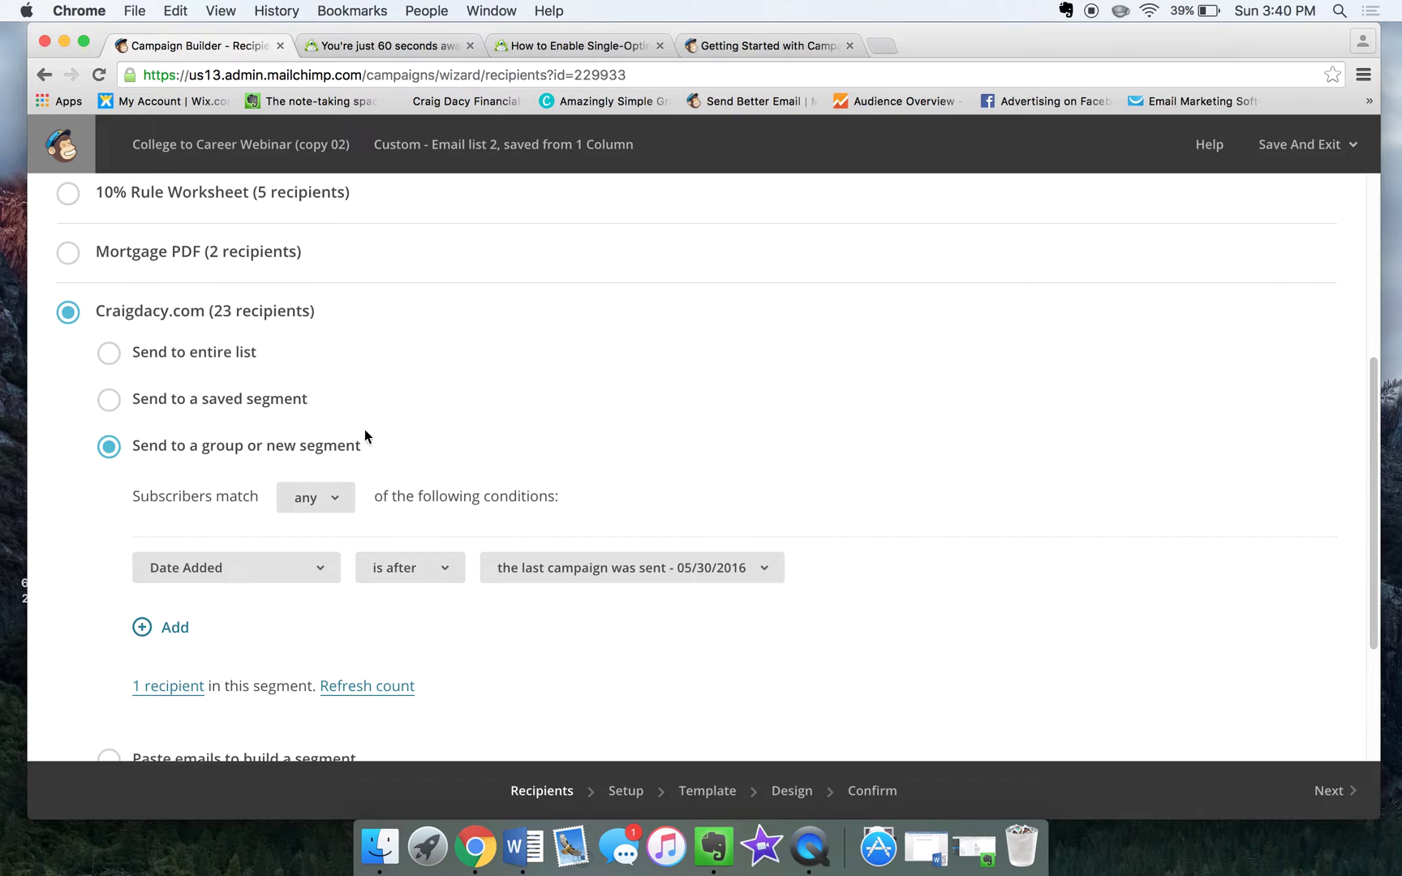
{"action": "left_click", "coordinate": [348, 499]}
{"action": "left_click", "coordinate": [399, 496]}
{"action": "scroll", "coordinate": [392, 504], "scroll_direction": "down", "scroll_amount": 2}
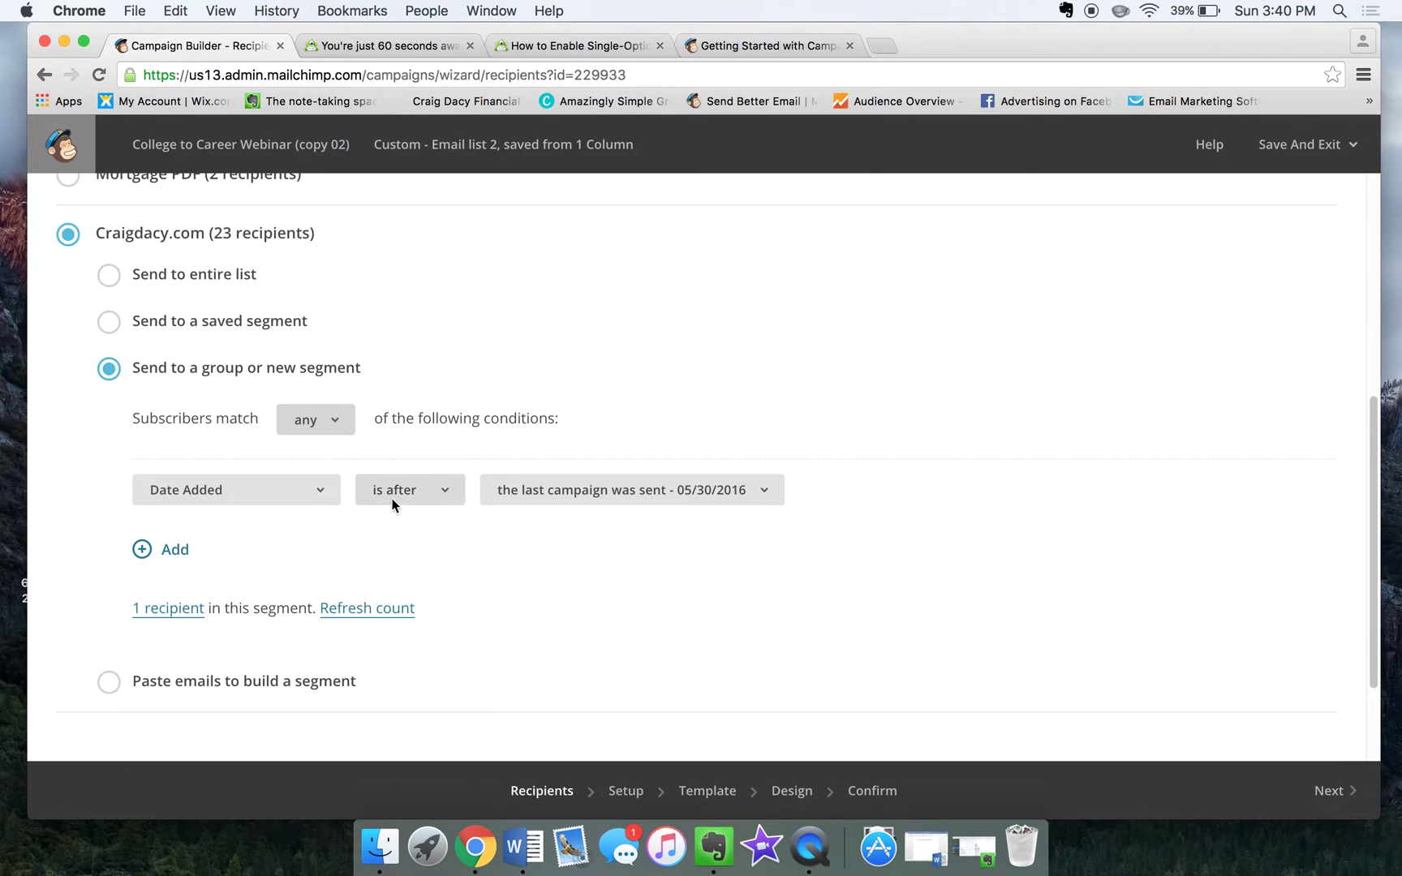
{"action": "left_click", "coordinate": [315, 499]}
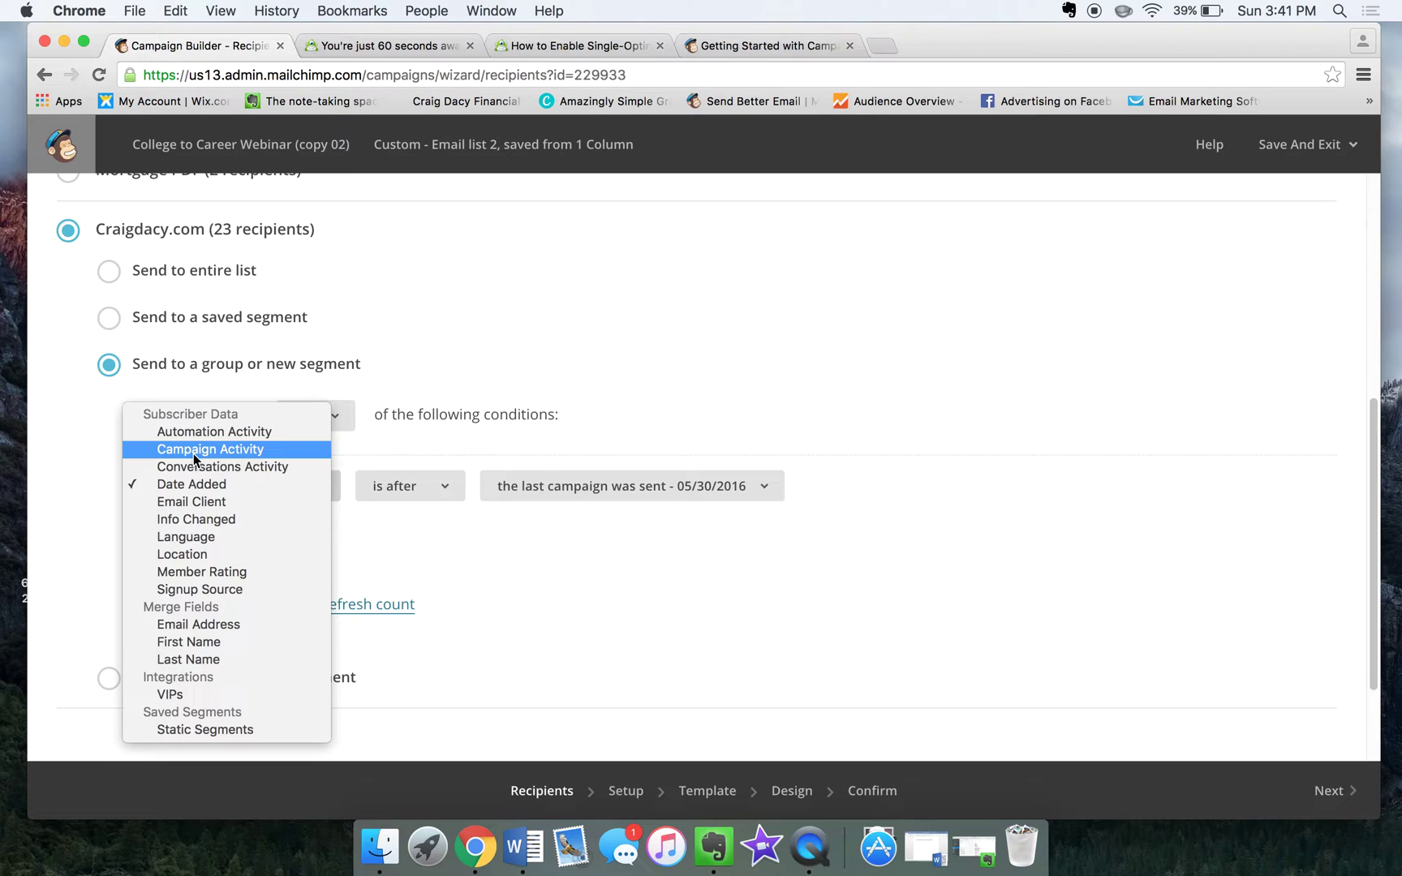
{"action": "left_click", "coordinate": [193, 451]}
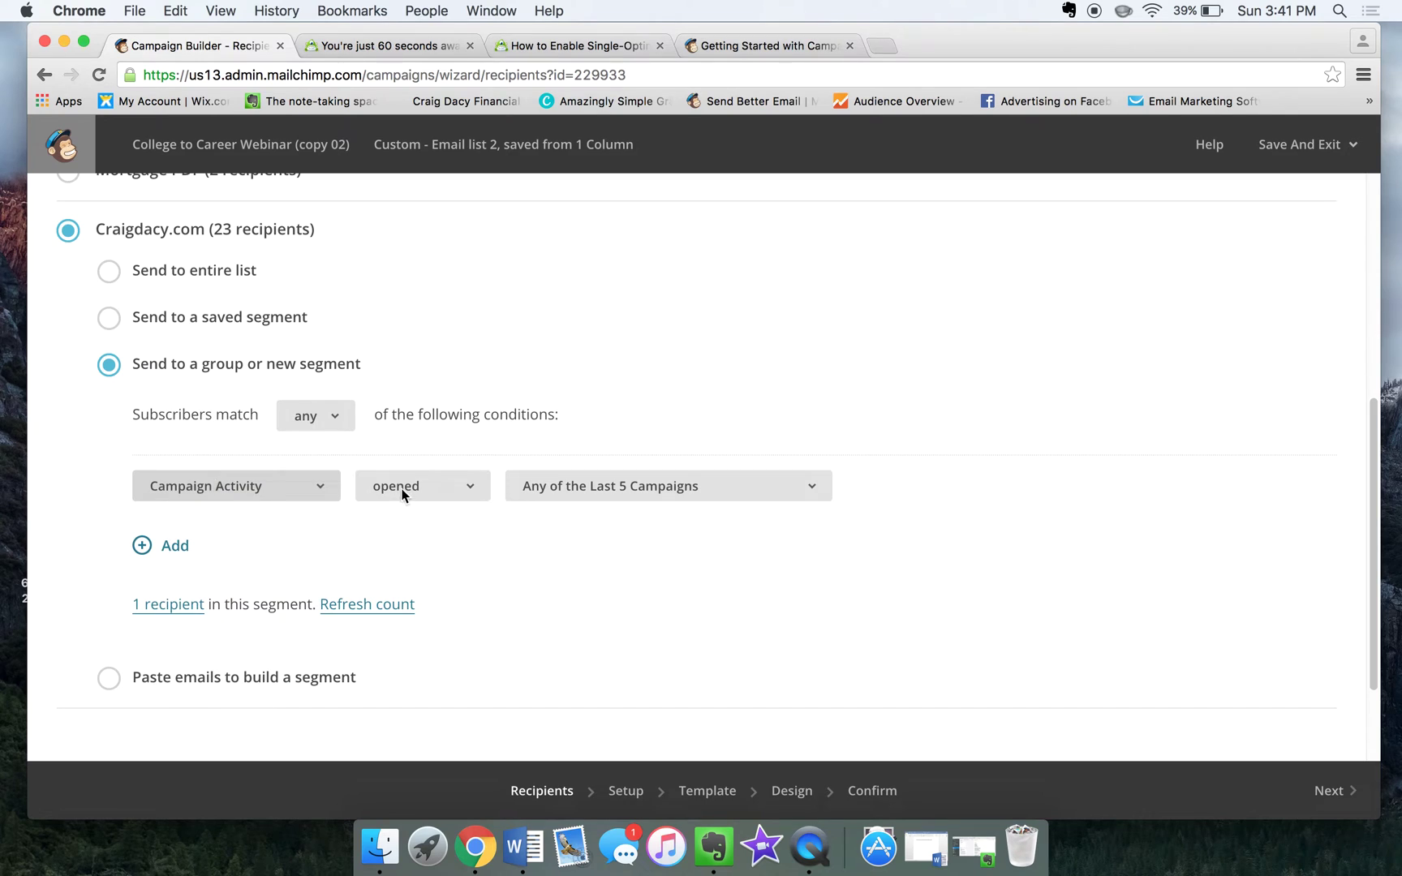
Step: Target subscribers who did not open College to Career Webinar - 05/17/2016, giving 13 recipients
{"action": "left_click", "coordinate": [403, 494]}
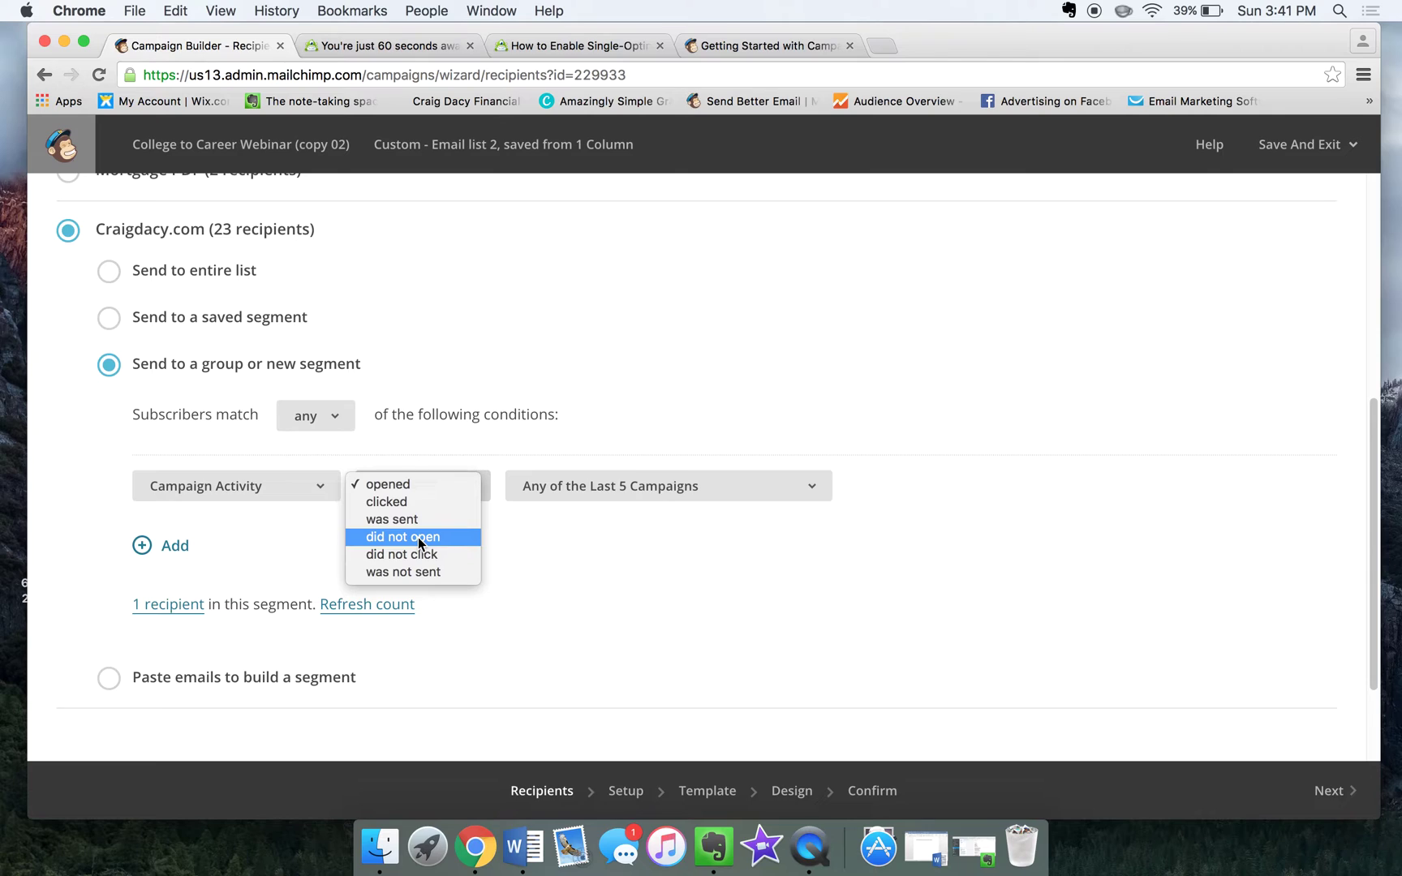
{"action": "left_click", "coordinate": [418, 536]}
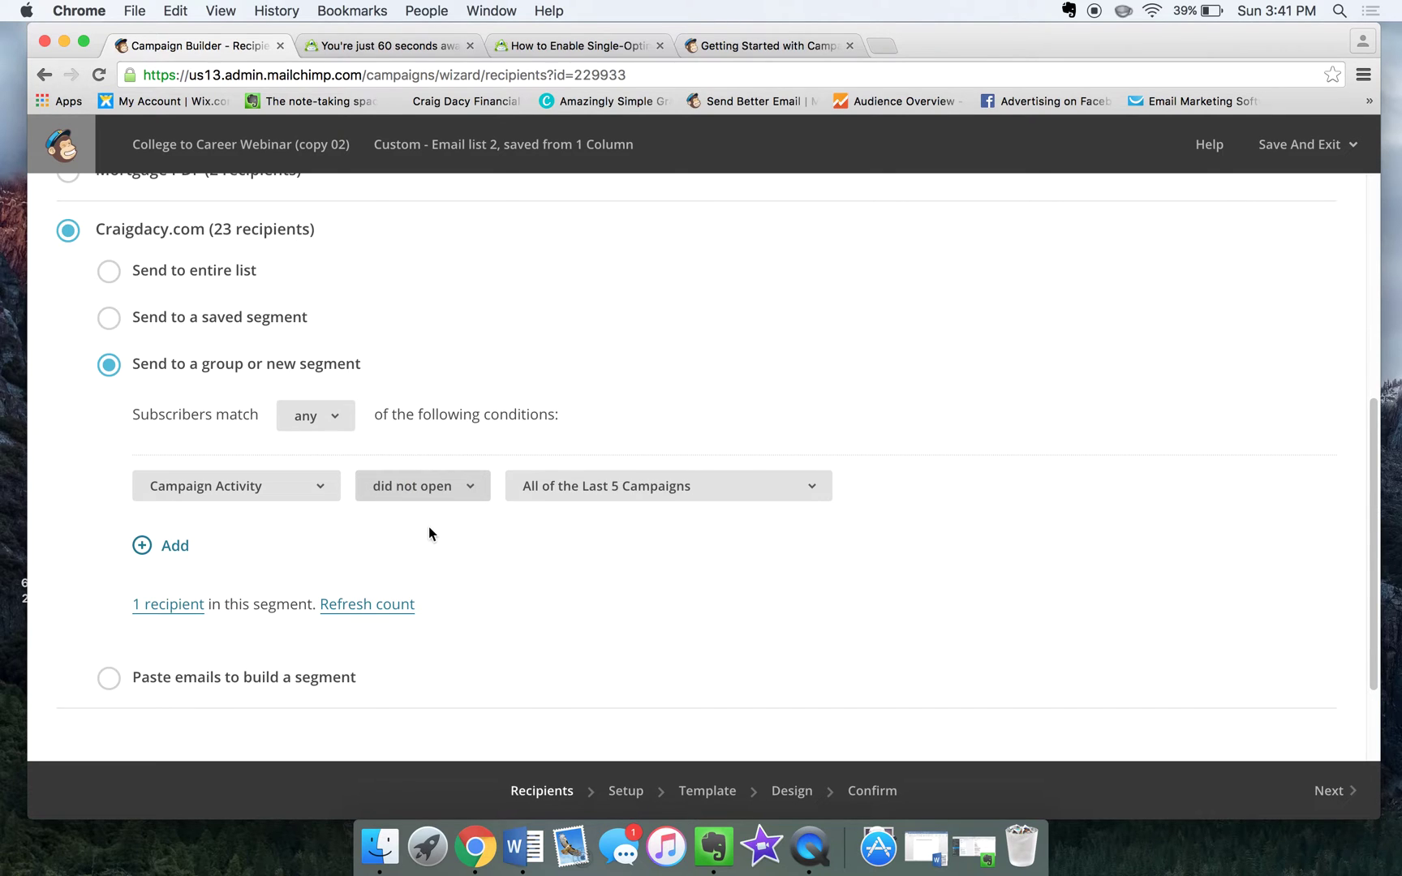
{"action": "left_click", "coordinate": [457, 491]}
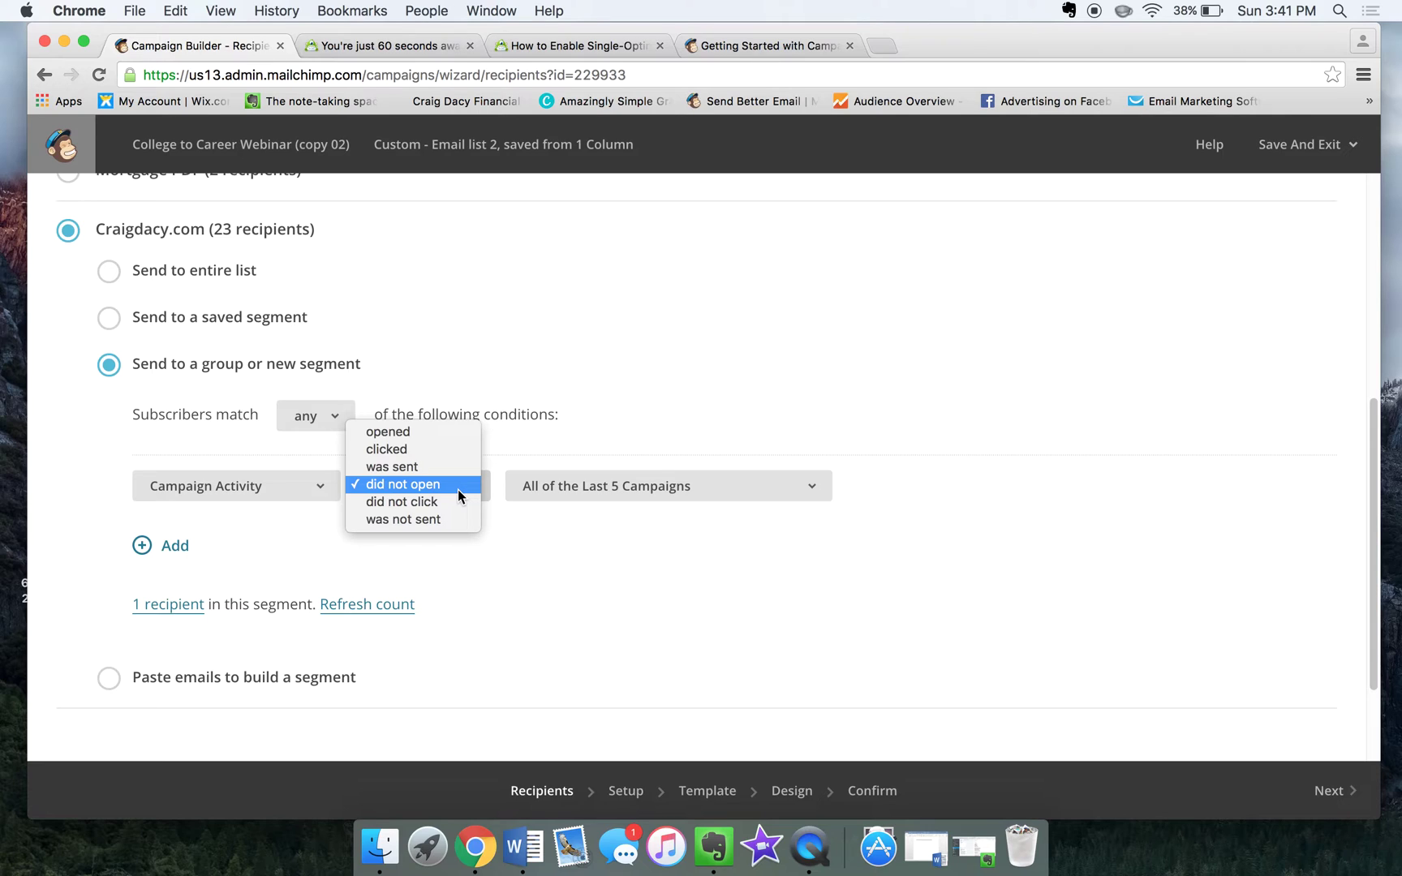
{"action": "left_click", "coordinate": [522, 516]}
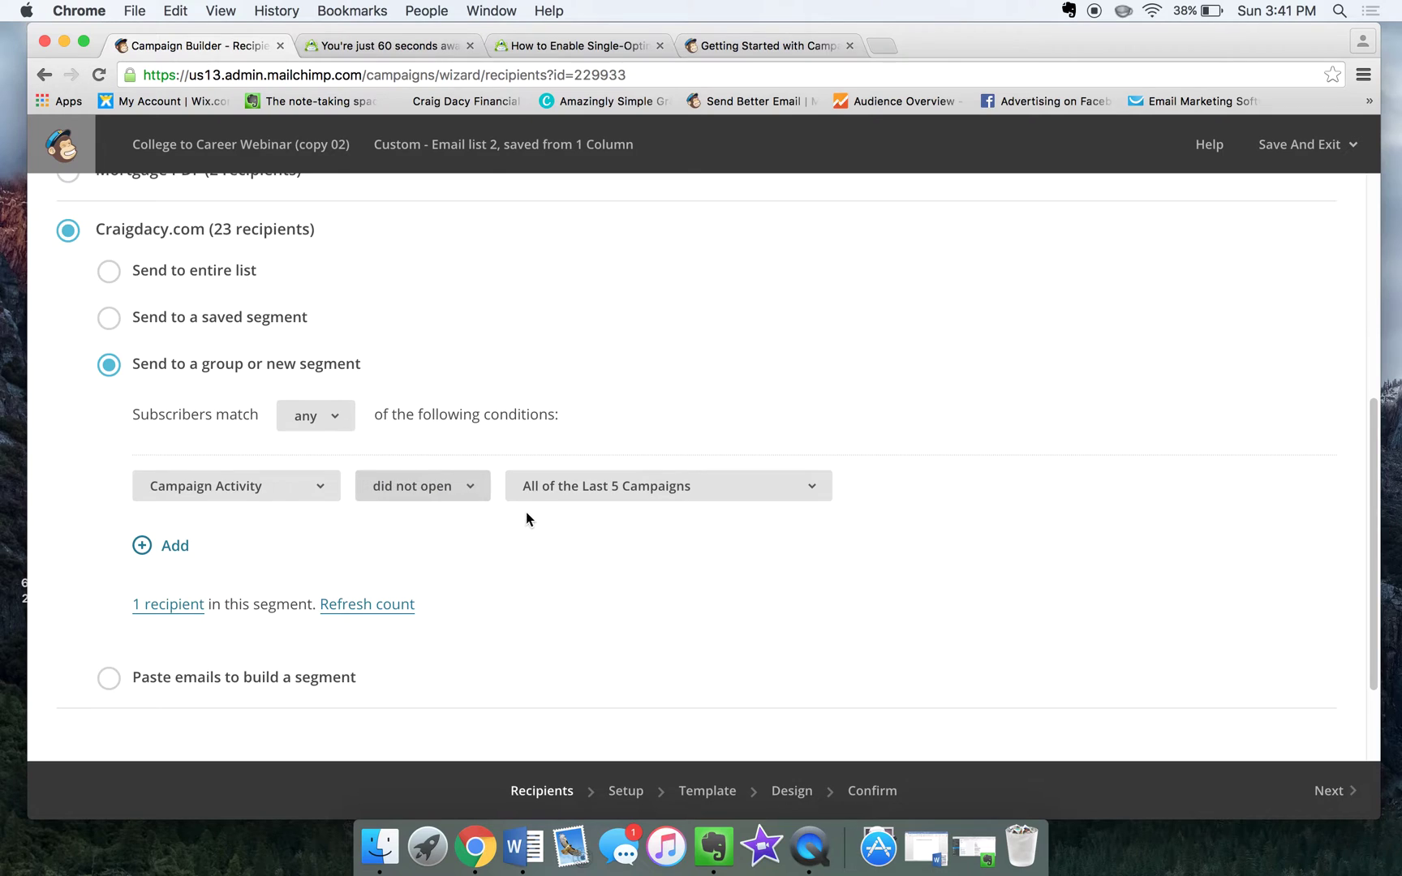
{"action": "left_click", "coordinate": [619, 483]}
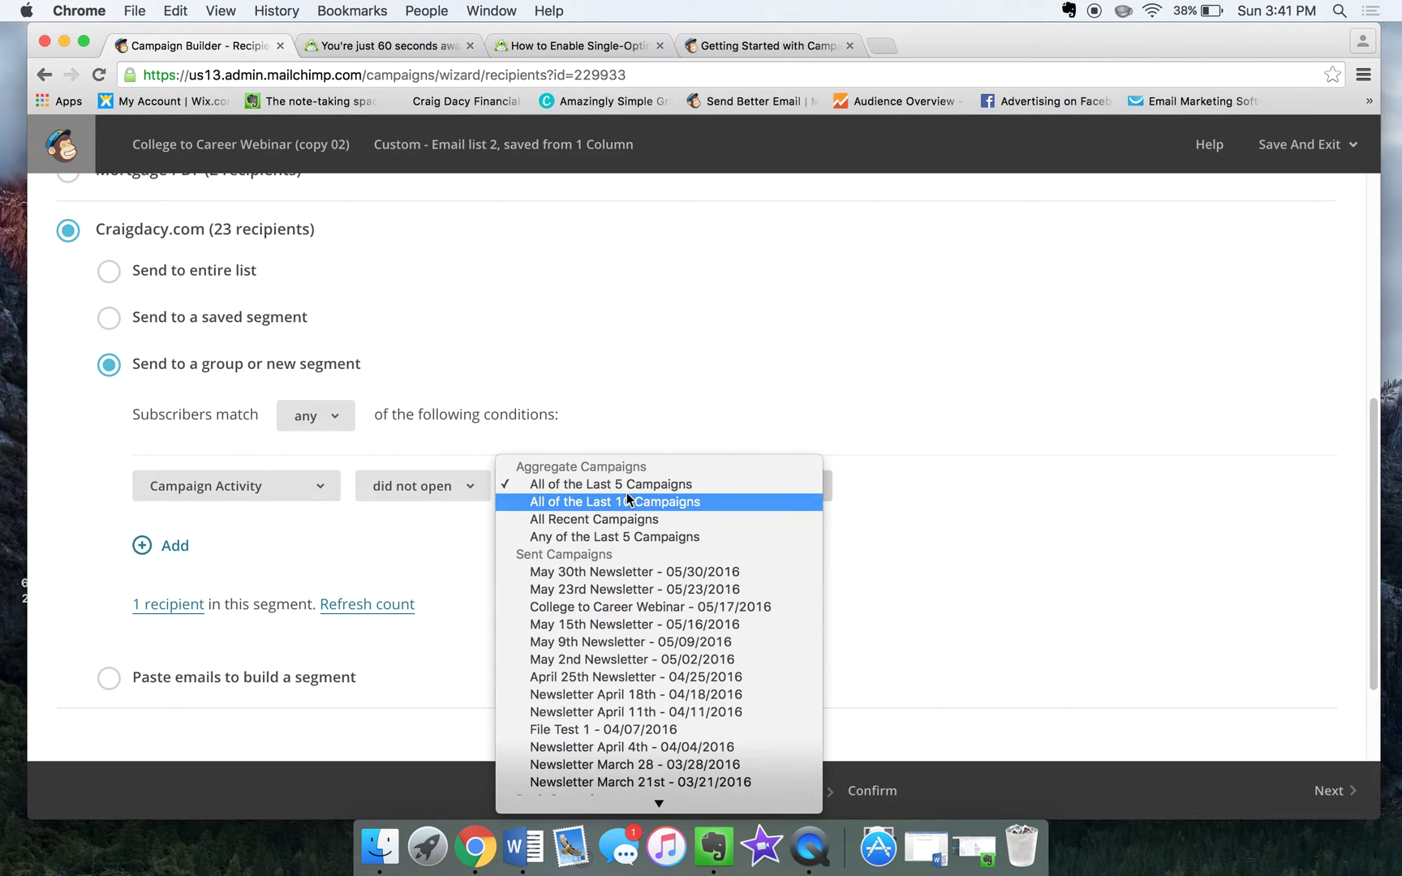
{"action": "left_click", "coordinate": [663, 609]}
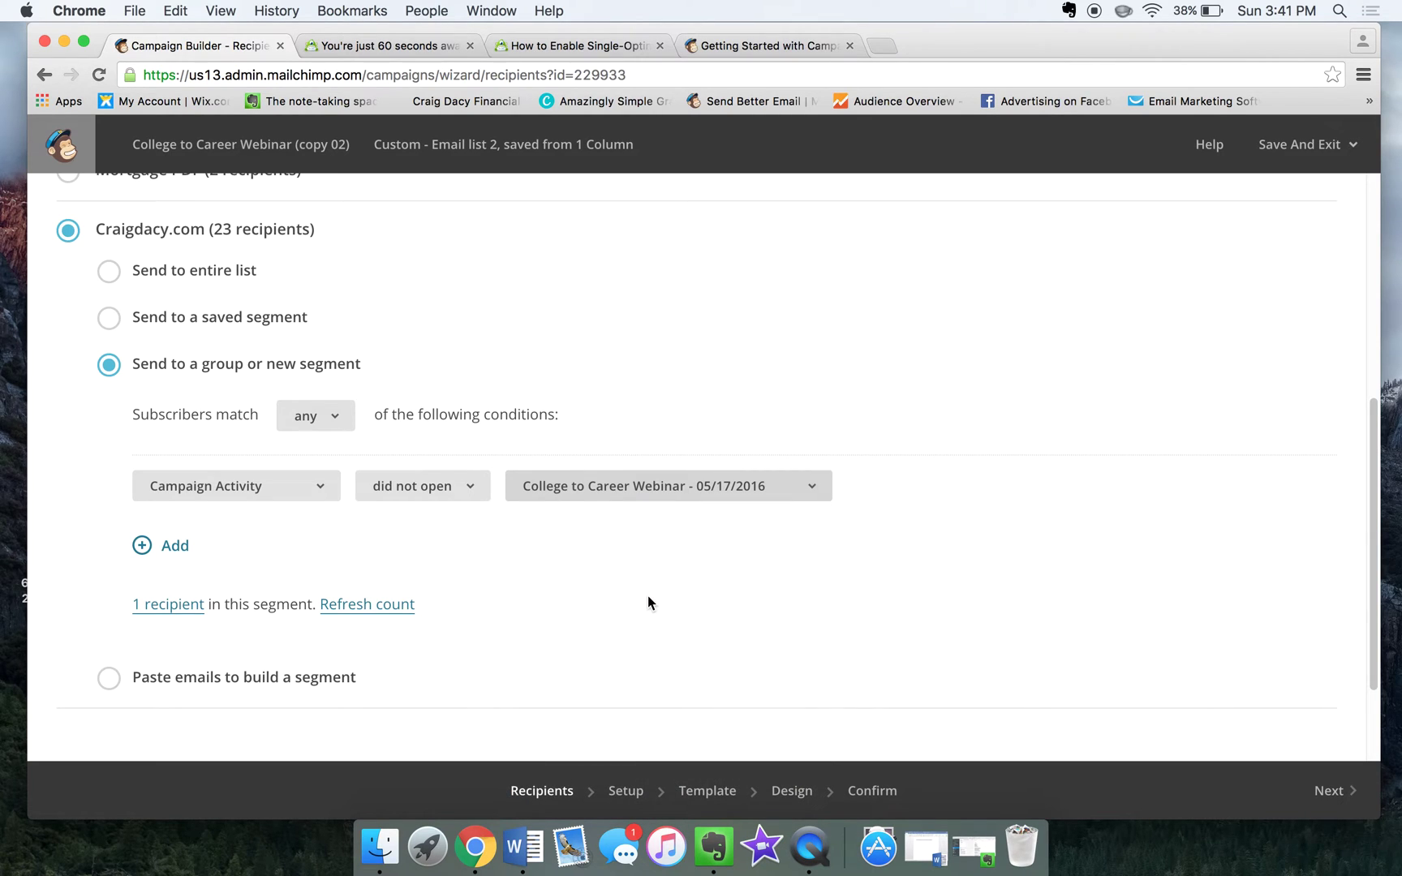
{"action": "left_click", "coordinate": [369, 606]}
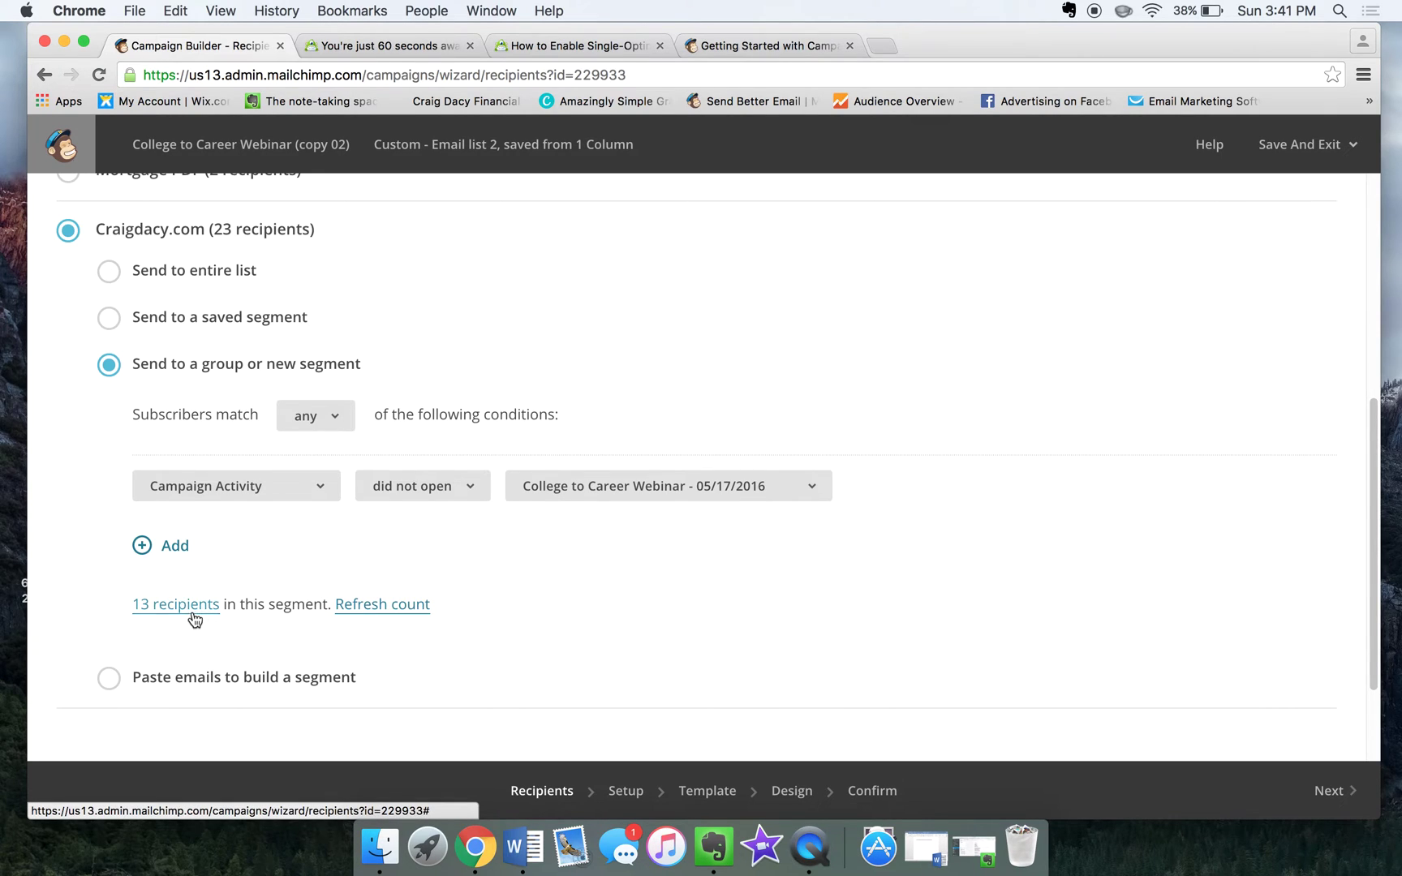
{"action": "scroll", "coordinate": [211, 620], "scroll_direction": "down", "scroll_amount": 2}
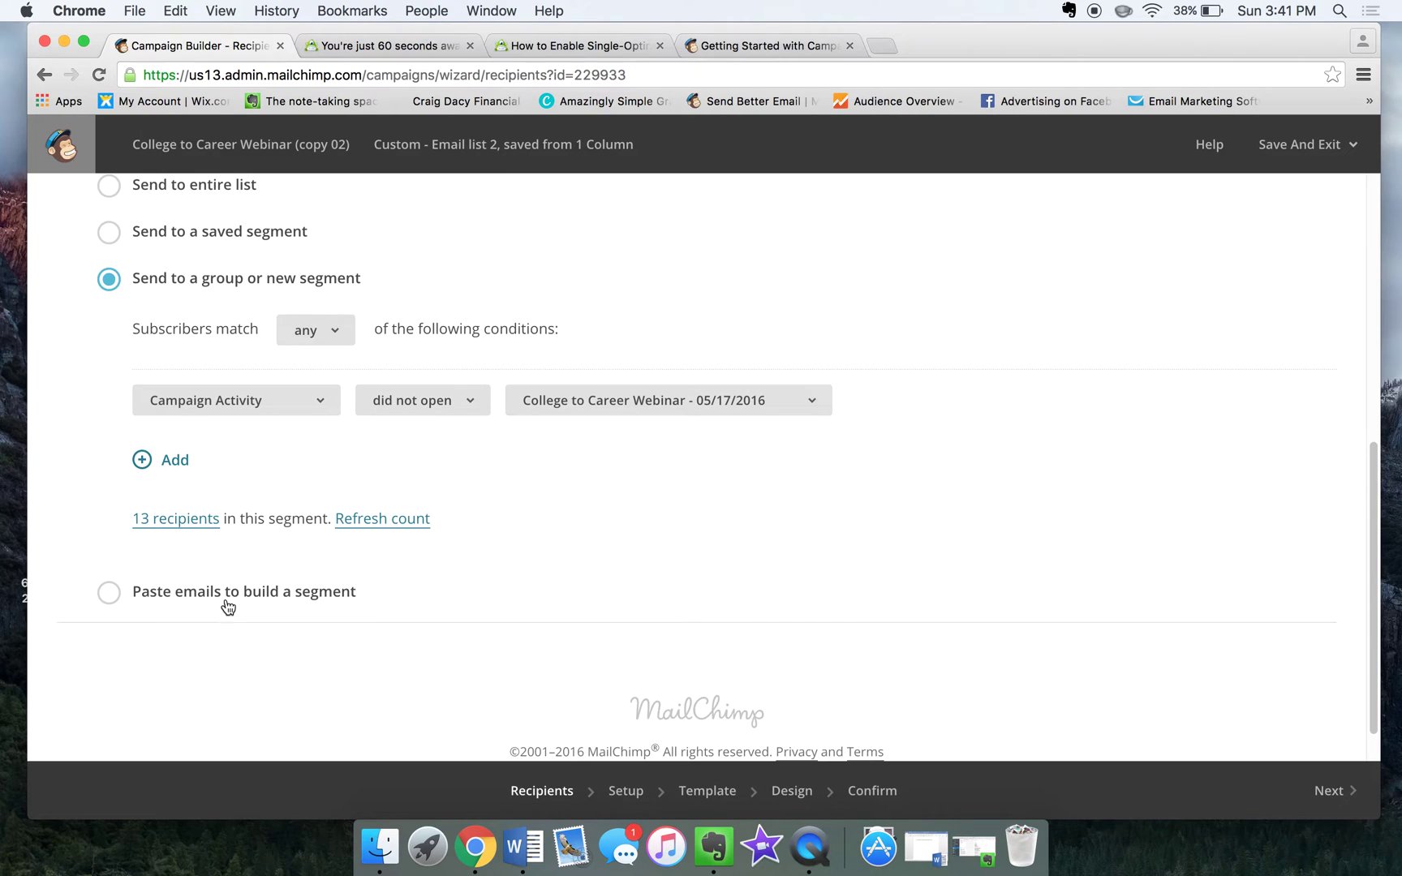
{"action": "scroll", "coordinate": [227, 607], "scroll_direction": "down", "scroll_amount": 1}
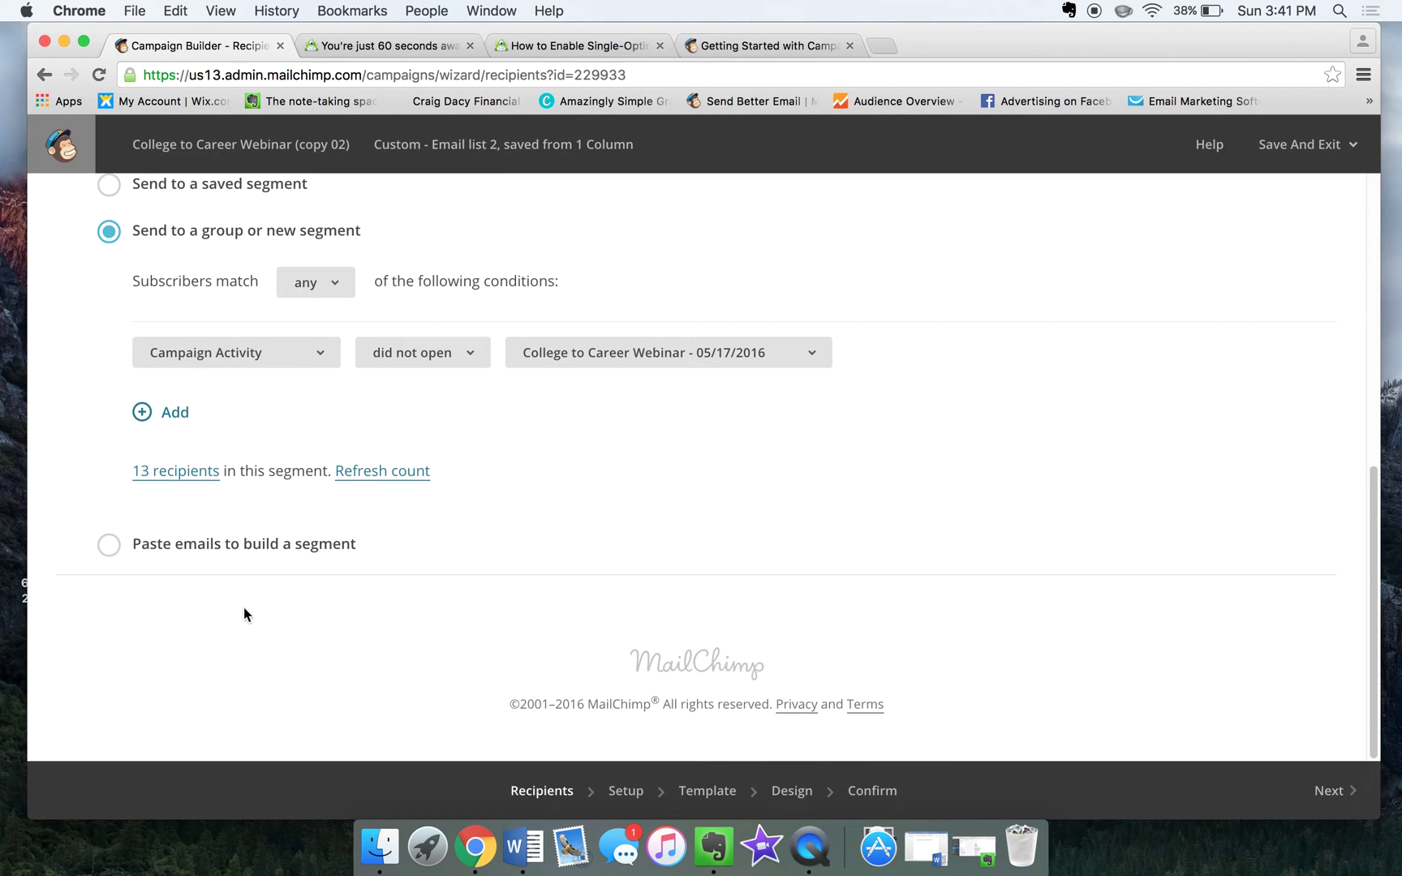
{"action": "left_click", "coordinate": [1336, 793]}
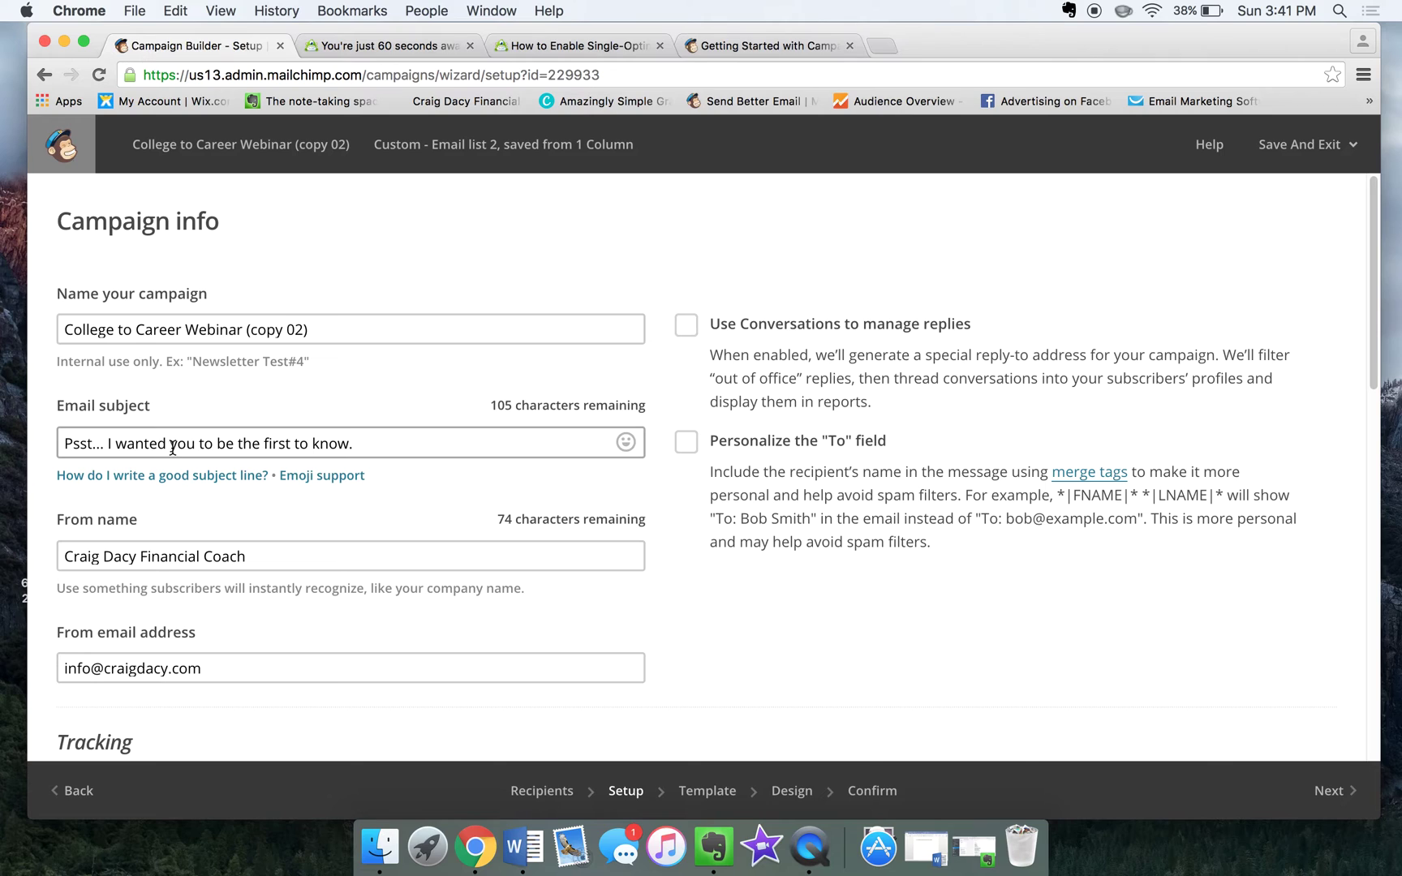
Step: Replace the old email subject with 'I have a new opportunity just for you...'
{"action": "mouse_move", "coordinate": [322, 476]}
{"action": "left_click", "coordinate": [385, 442]}
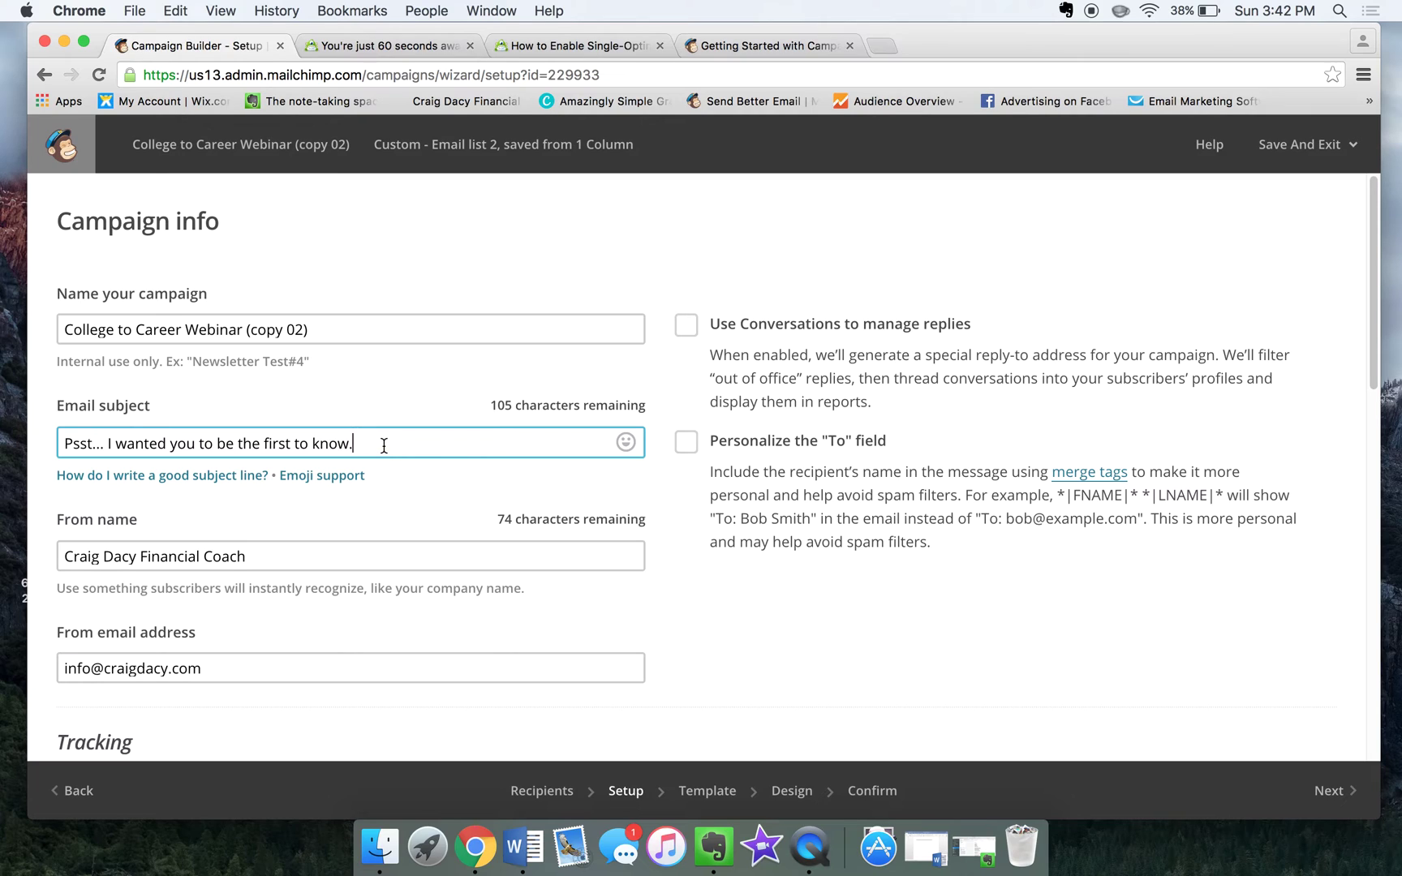
{"action": "left_click_drag", "start_coordinate": [383, 444], "coordinate": [4, 415]}
{"action": "type", "text": "I"}
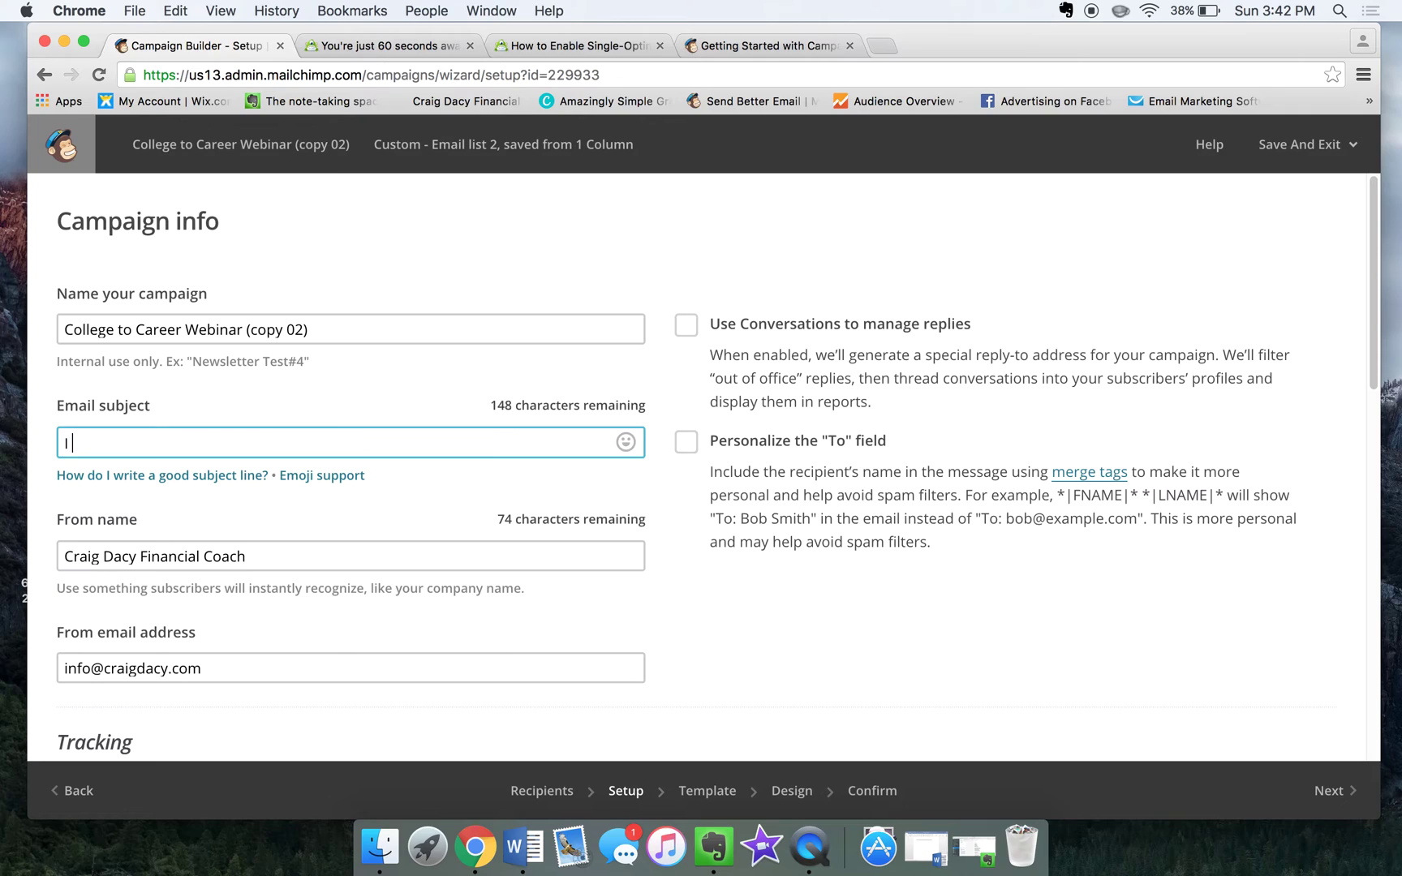
{"action": "type", "text": " have a br"}
{"action": "key", "text": "BackSpace"}
{"action": "key", "text": "BackSpace"}
{"action": "type", "text": "new "}
{"action": "type", "text": "oppourtu"}
{"action": "key", "text": "BackSpace"}
{"action": "key", "text": "BackSpace"}
{"action": "key", "text": "BackSpace"}
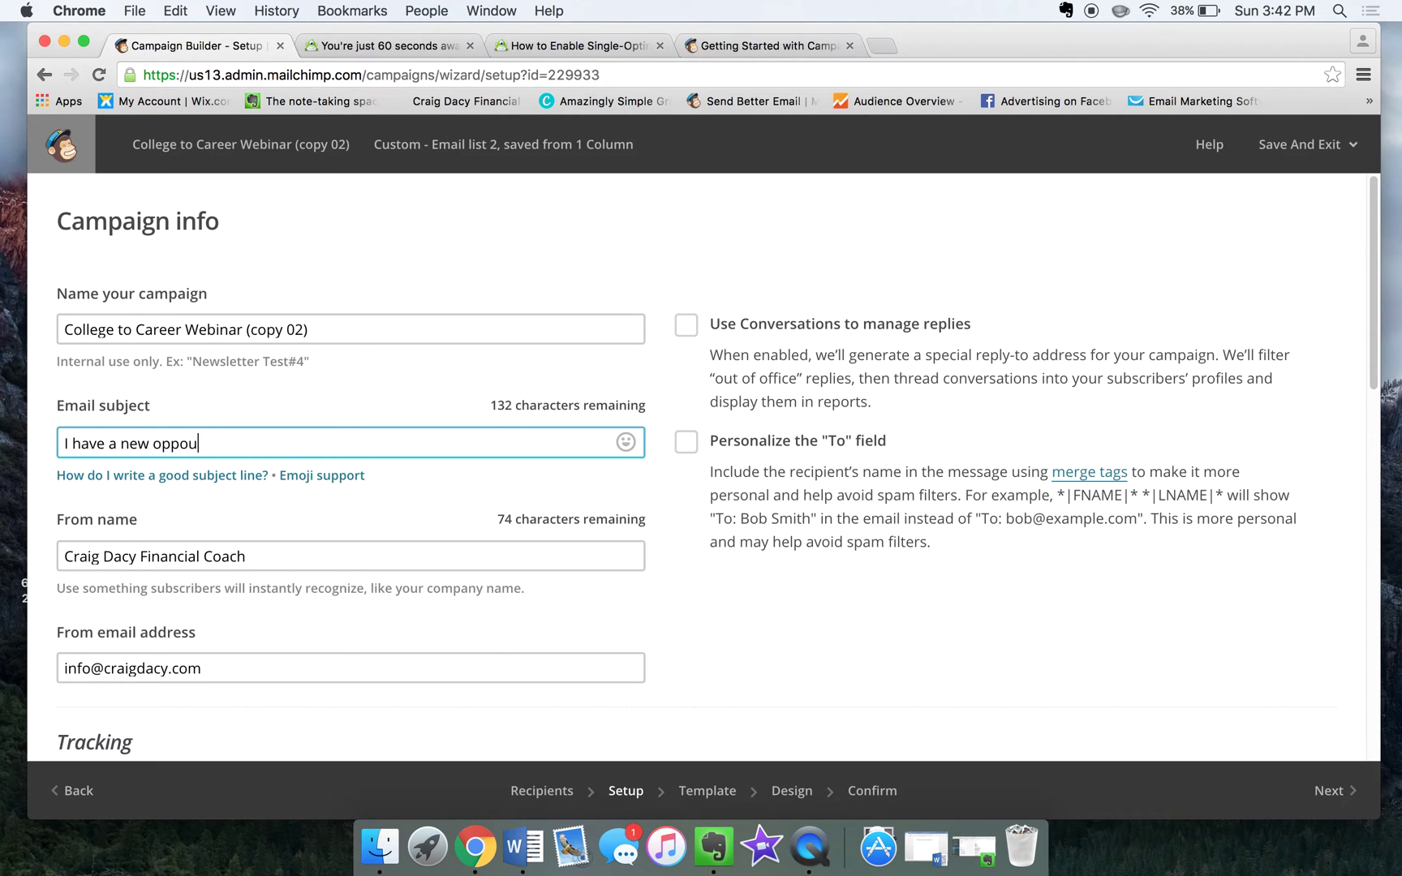
{"action": "key", "text": "BackSpace"}
{"action": "type", "text": "rtunity "}
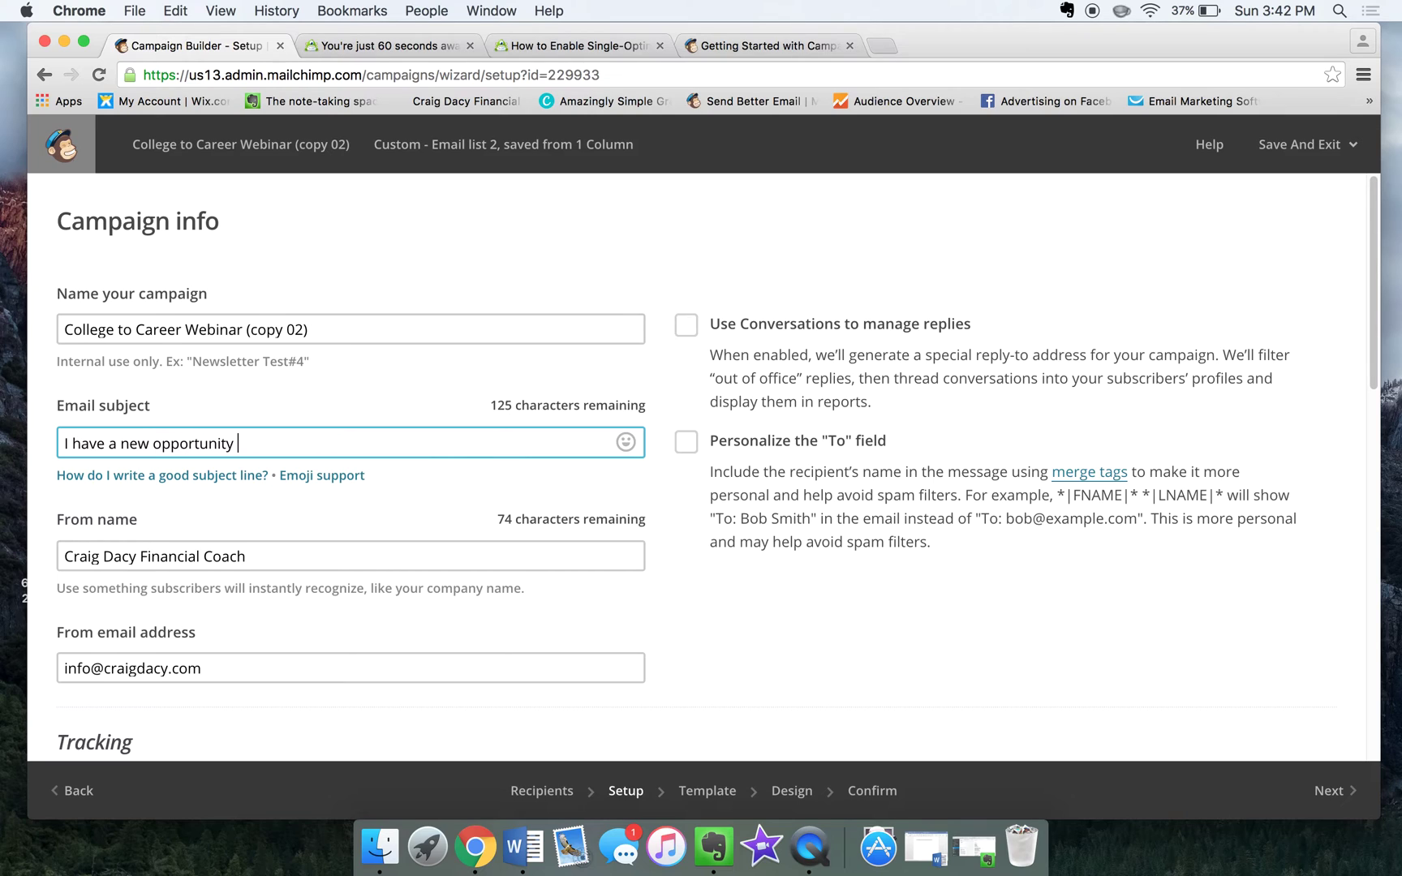
{"action": "type", "text": "just for you"}
{"action": "type", "text": "..."}
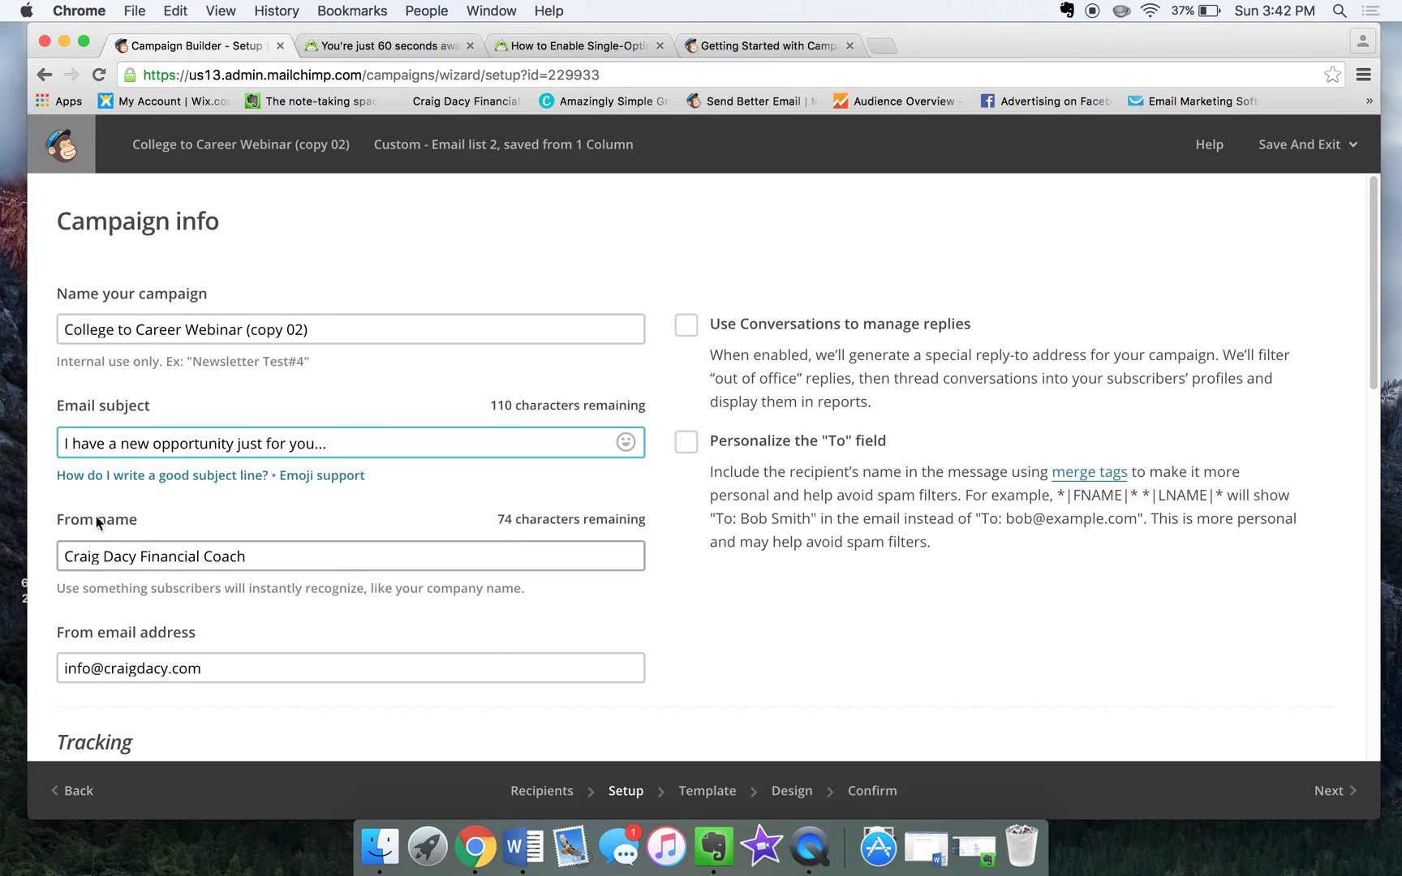
{"action": "left_click_drag", "start_coordinate": [279, 548], "coordinate": [139, 550]}
{"action": "left_click", "coordinate": [390, 578]}
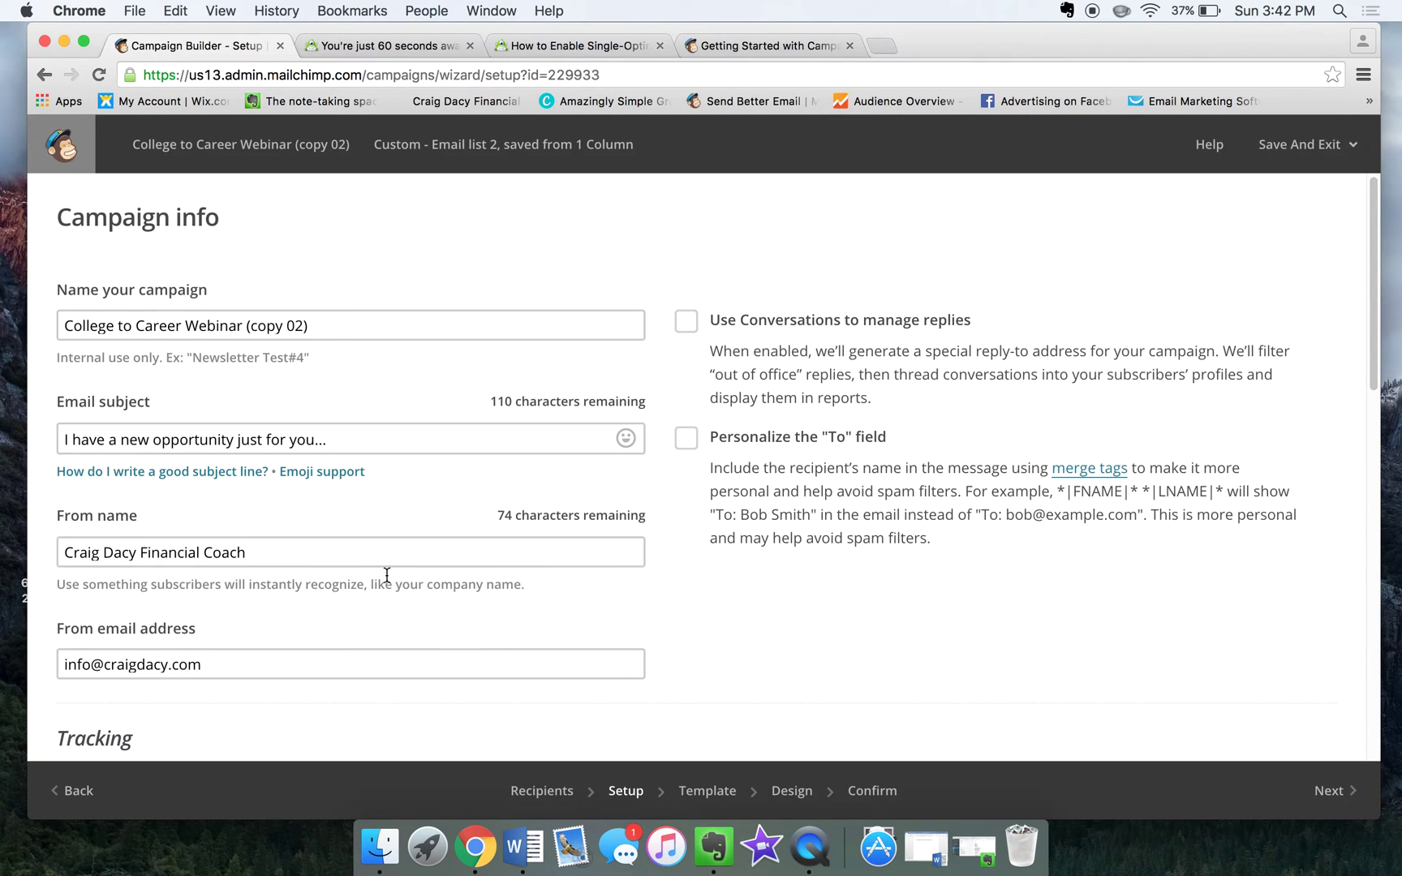
{"action": "scroll", "coordinate": [358, 601], "scroll_direction": "down", "scroll_amount": 1}
{"action": "scroll", "coordinate": [357, 600], "scroll_direction": "down", "scroll_amount": 3}
{"action": "scroll", "coordinate": [374, 587], "scroll_direction": "down", "scroll_amount": 4}
{"action": "scroll", "coordinate": [375, 589], "scroll_direction": "down", "scroll_amount": 10}
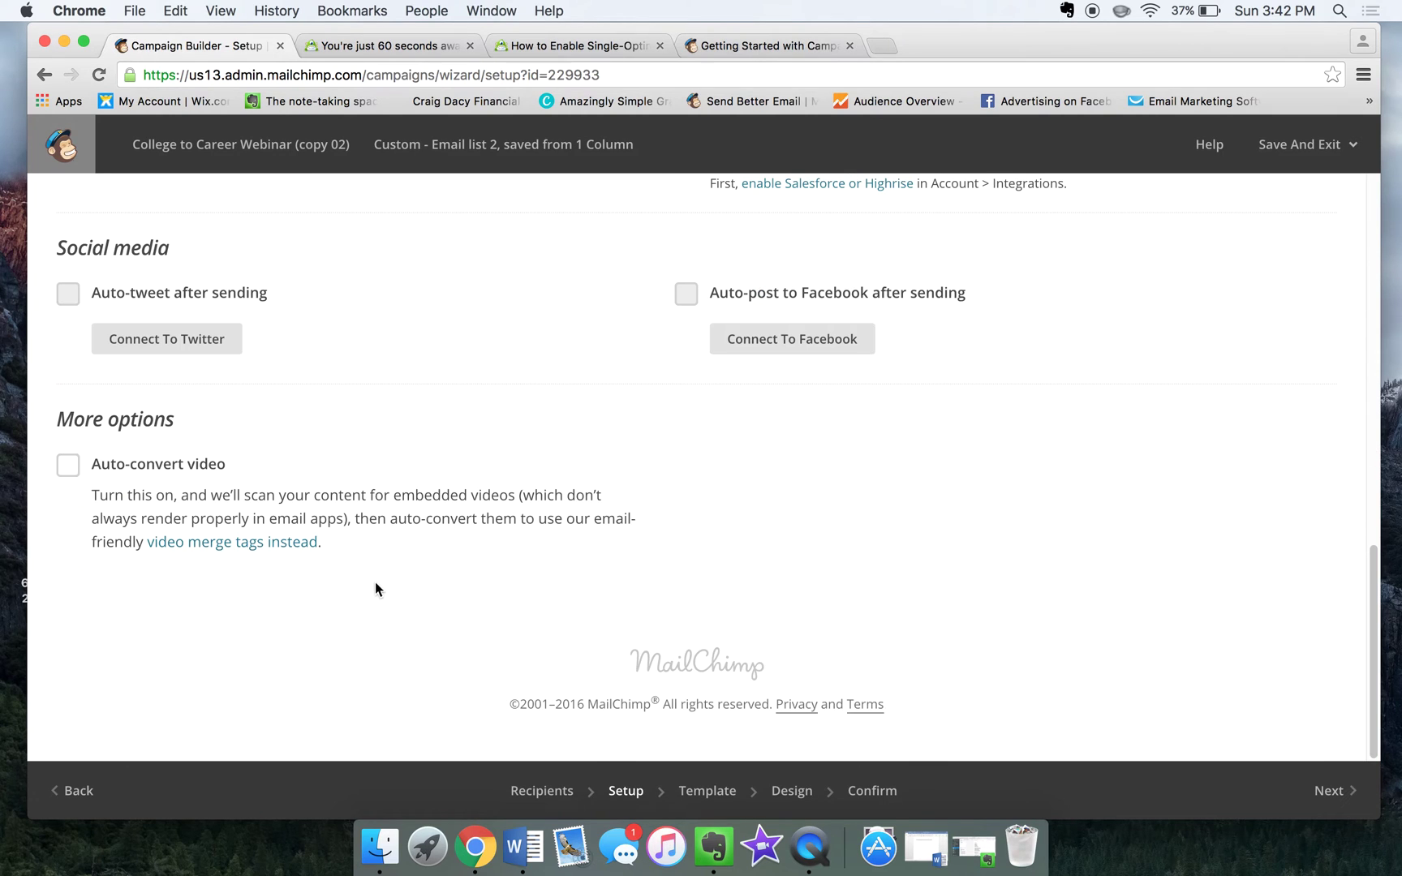
{"action": "left_click", "coordinate": [1329, 791]}
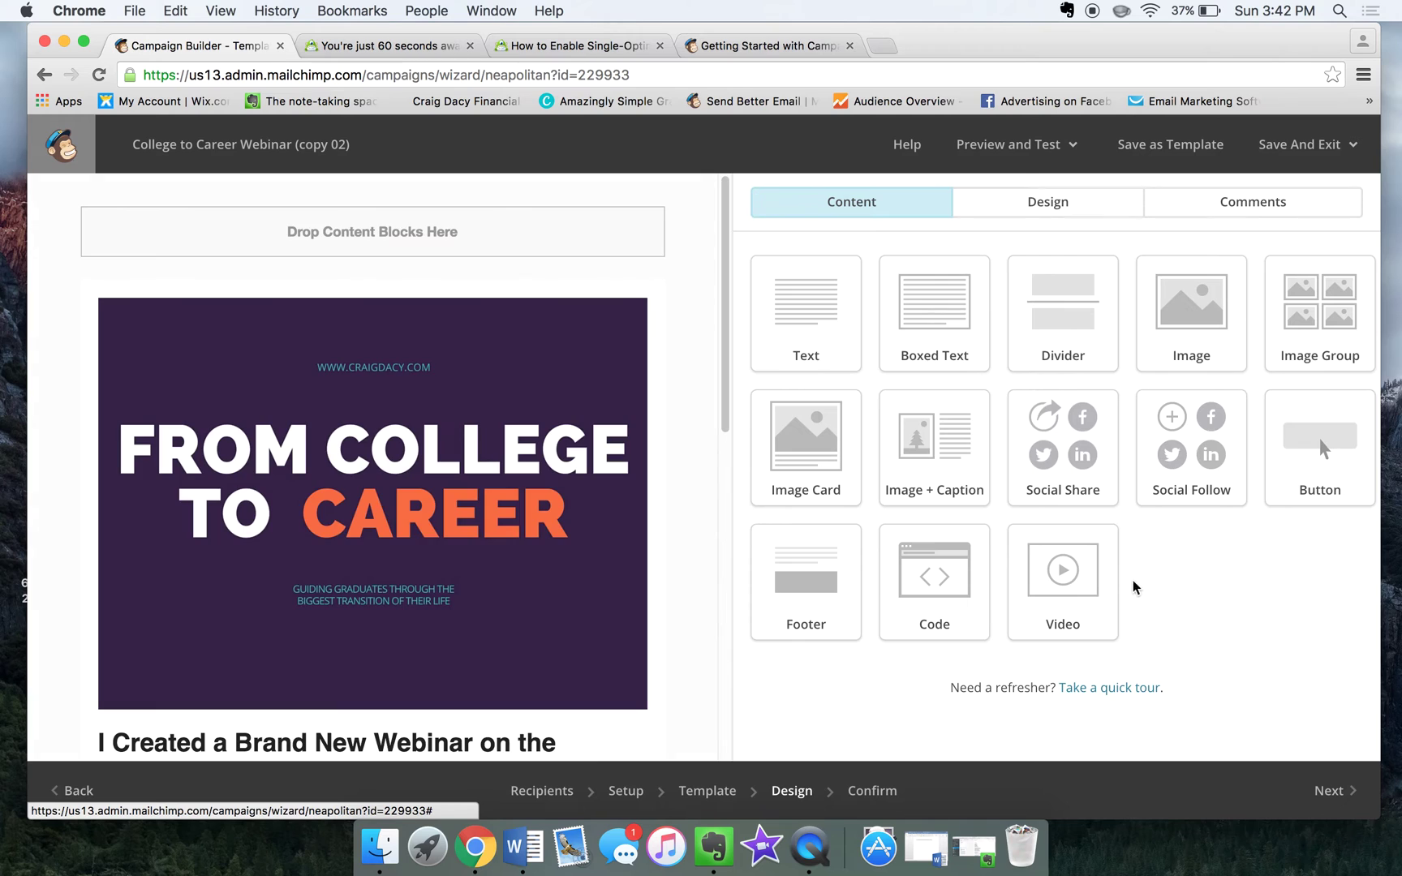
{"action": "scroll", "coordinate": [592, 564], "scroll_direction": "down", "scroll_amount": 5}
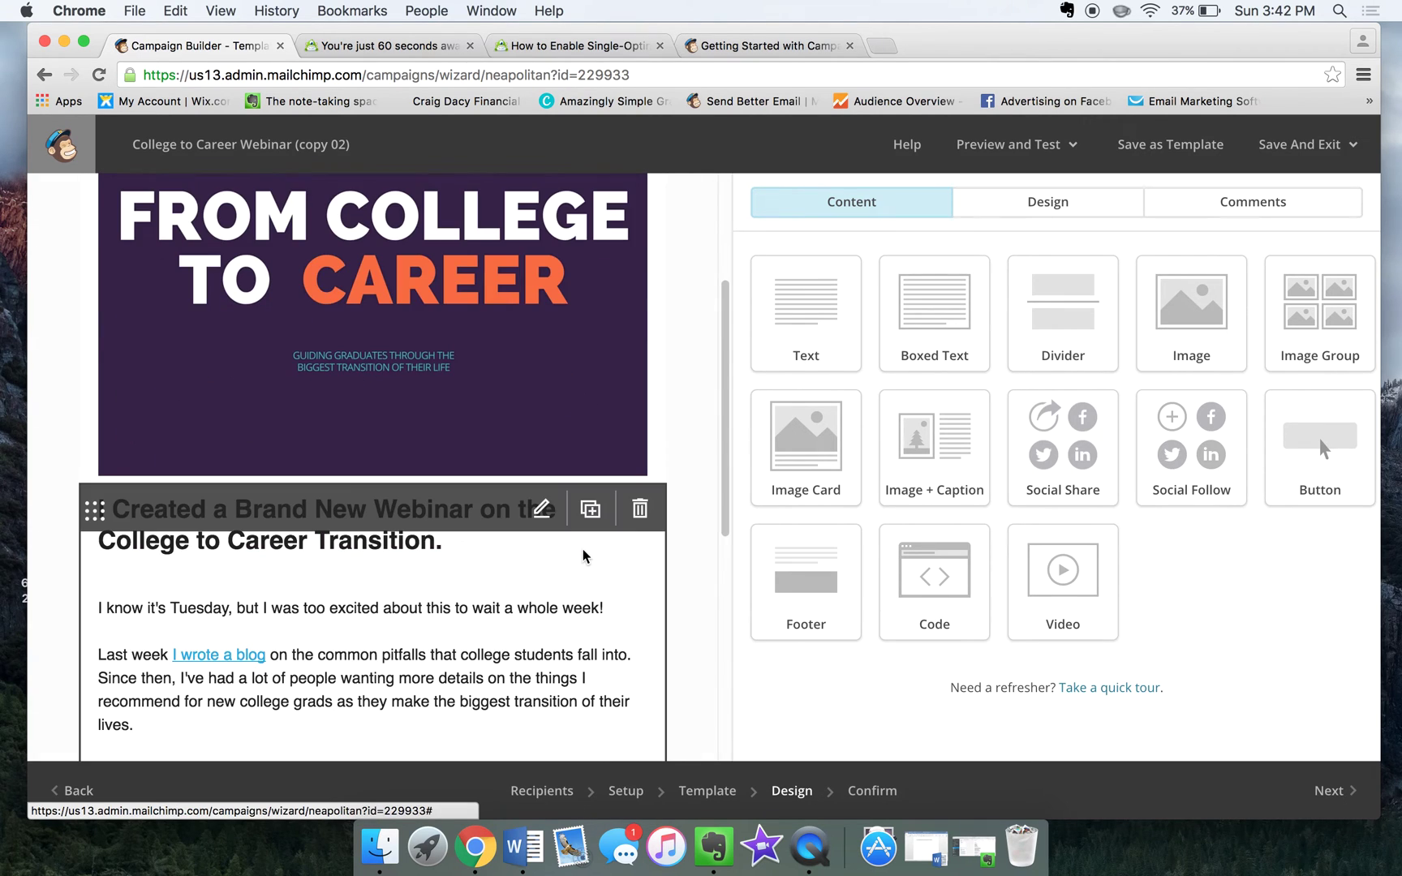
{"action": "scroll", "coordinate": [583, 555], "scroll_direction": "down", "scroll_amount": 2}
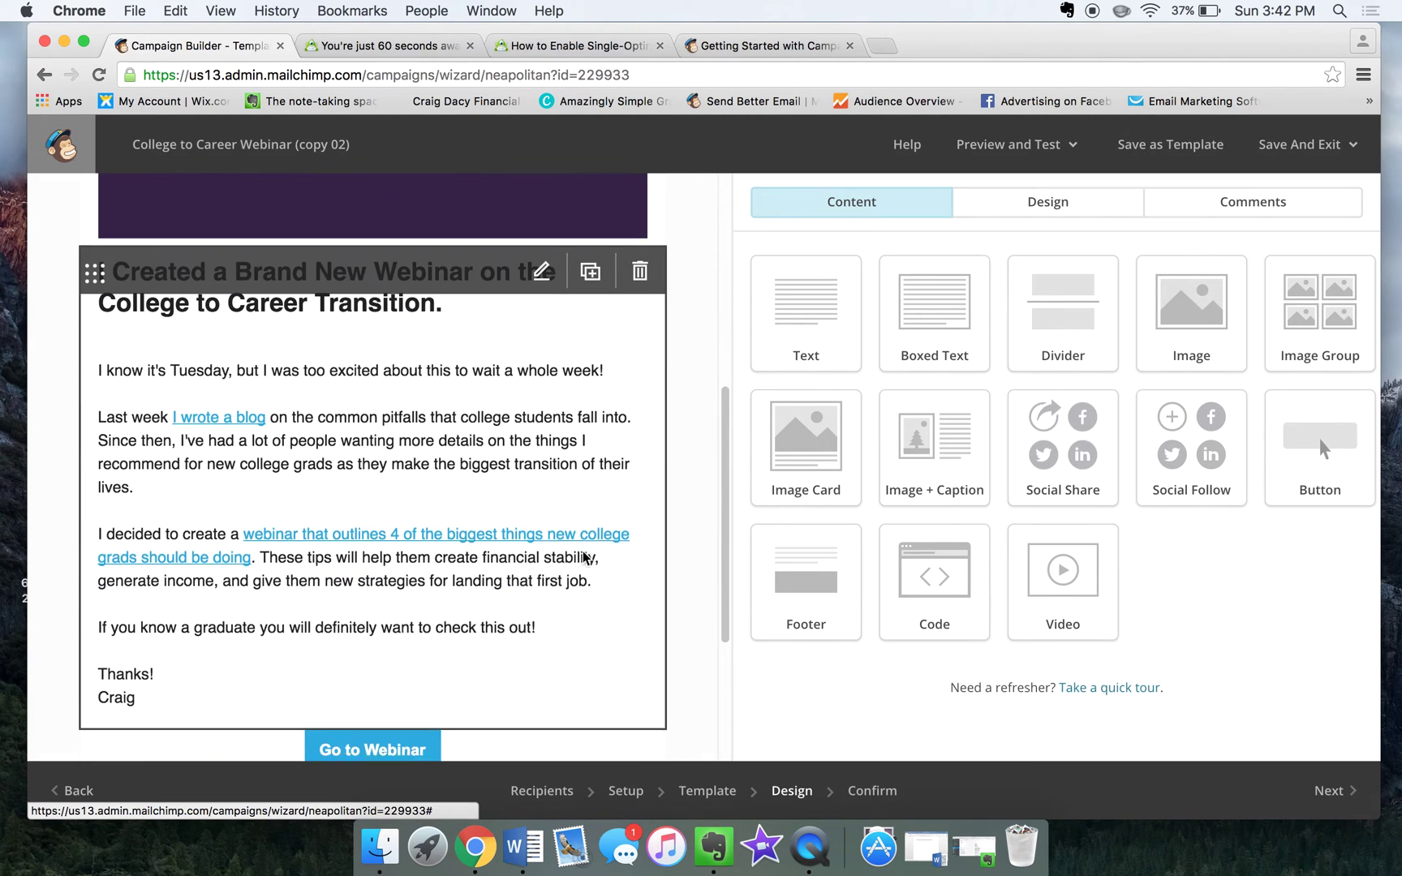
{"action": "scroll", "coordinate": [584, 555], "scroll_direction": "down", "scroll_amount": 1}
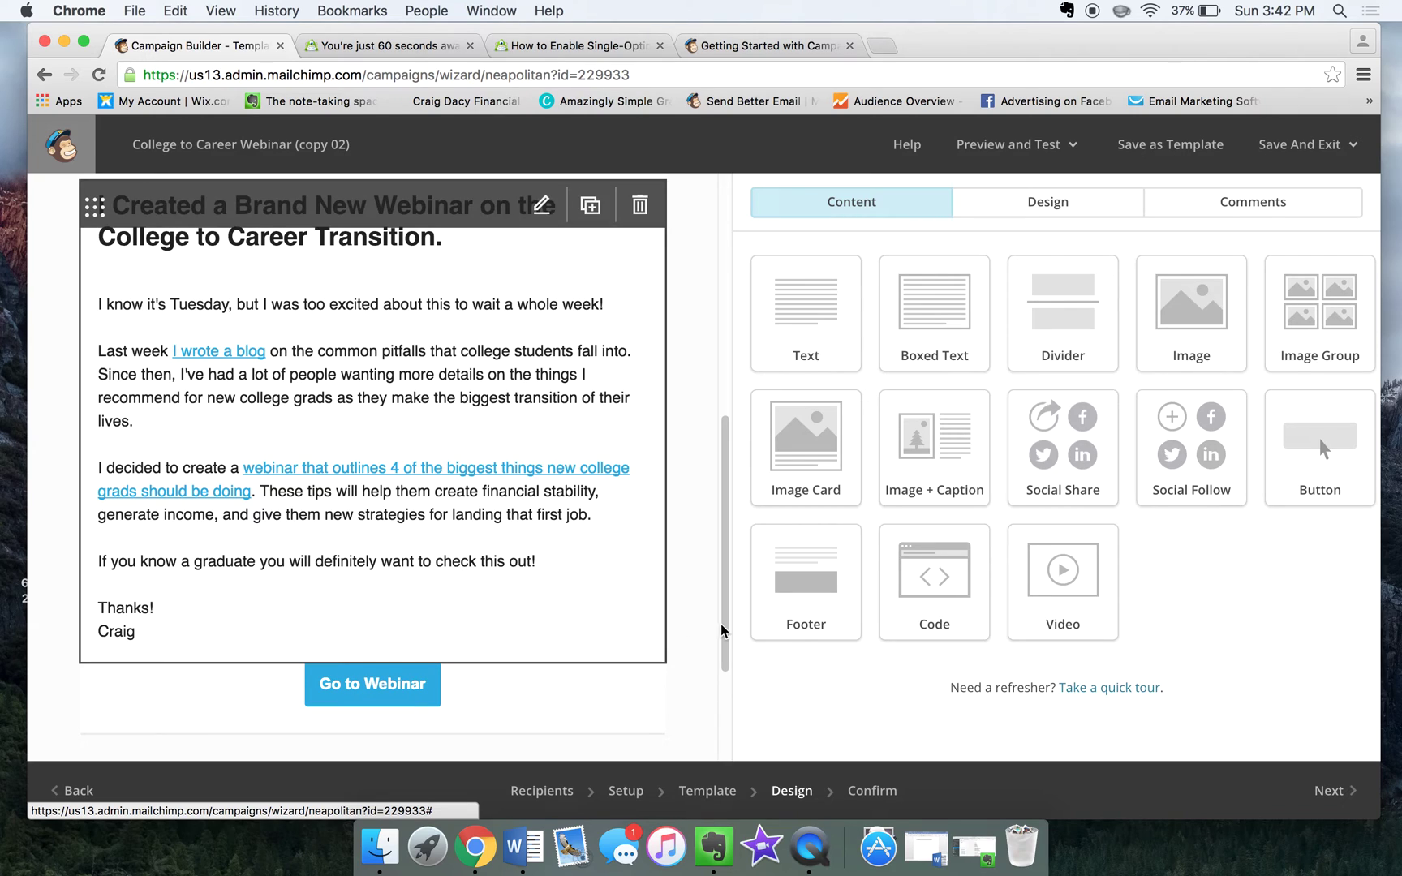
{"action": "scroll", "coordinate": [682, 585], "scroll_direction": "up", "scroll_amount": 1}
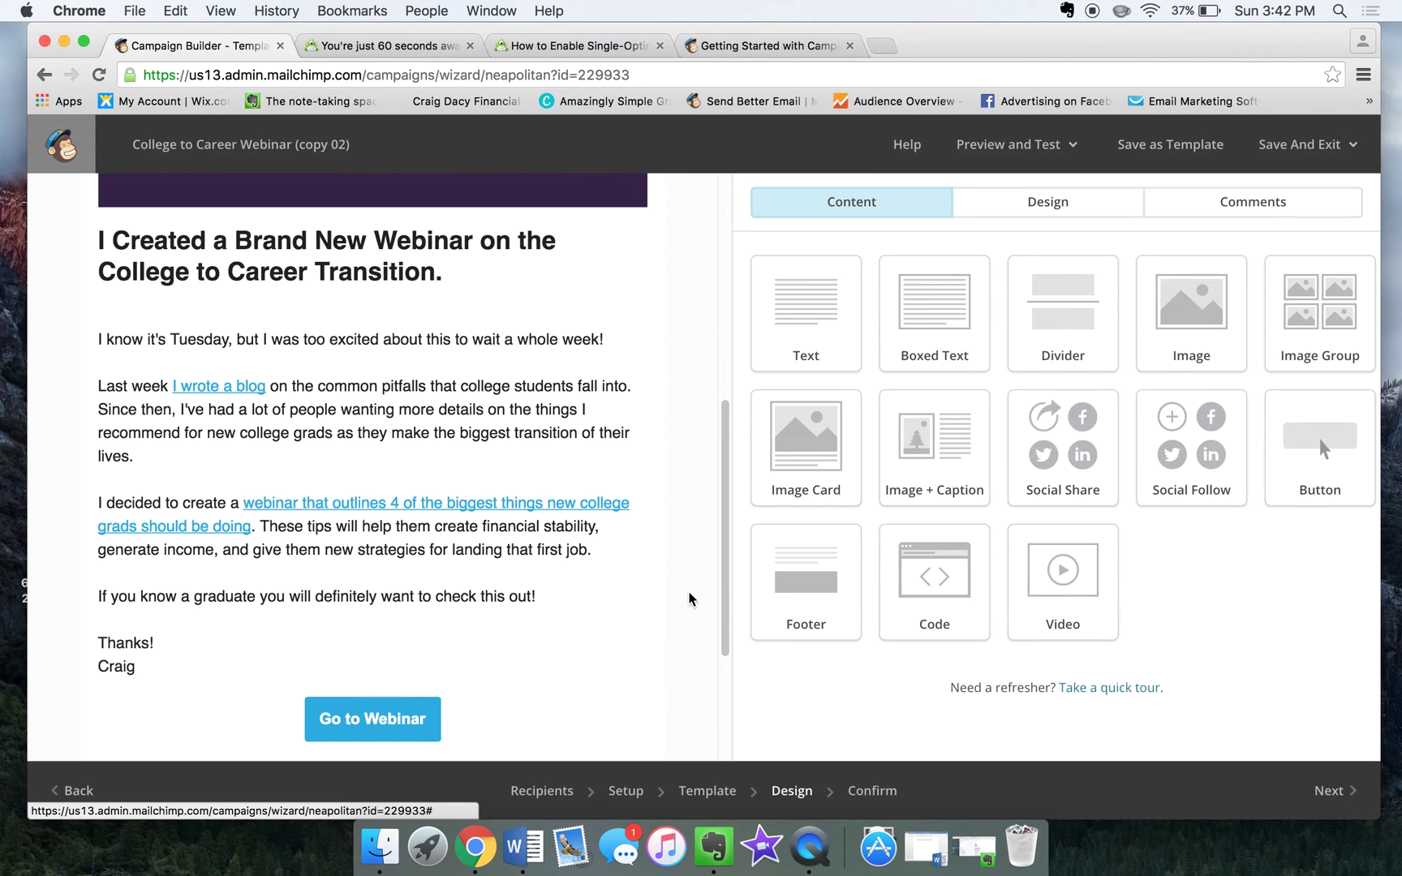
Step: Review the email design and continue to the Confirm page
{"action": "left_click", "coordinate": [1334, 804]}
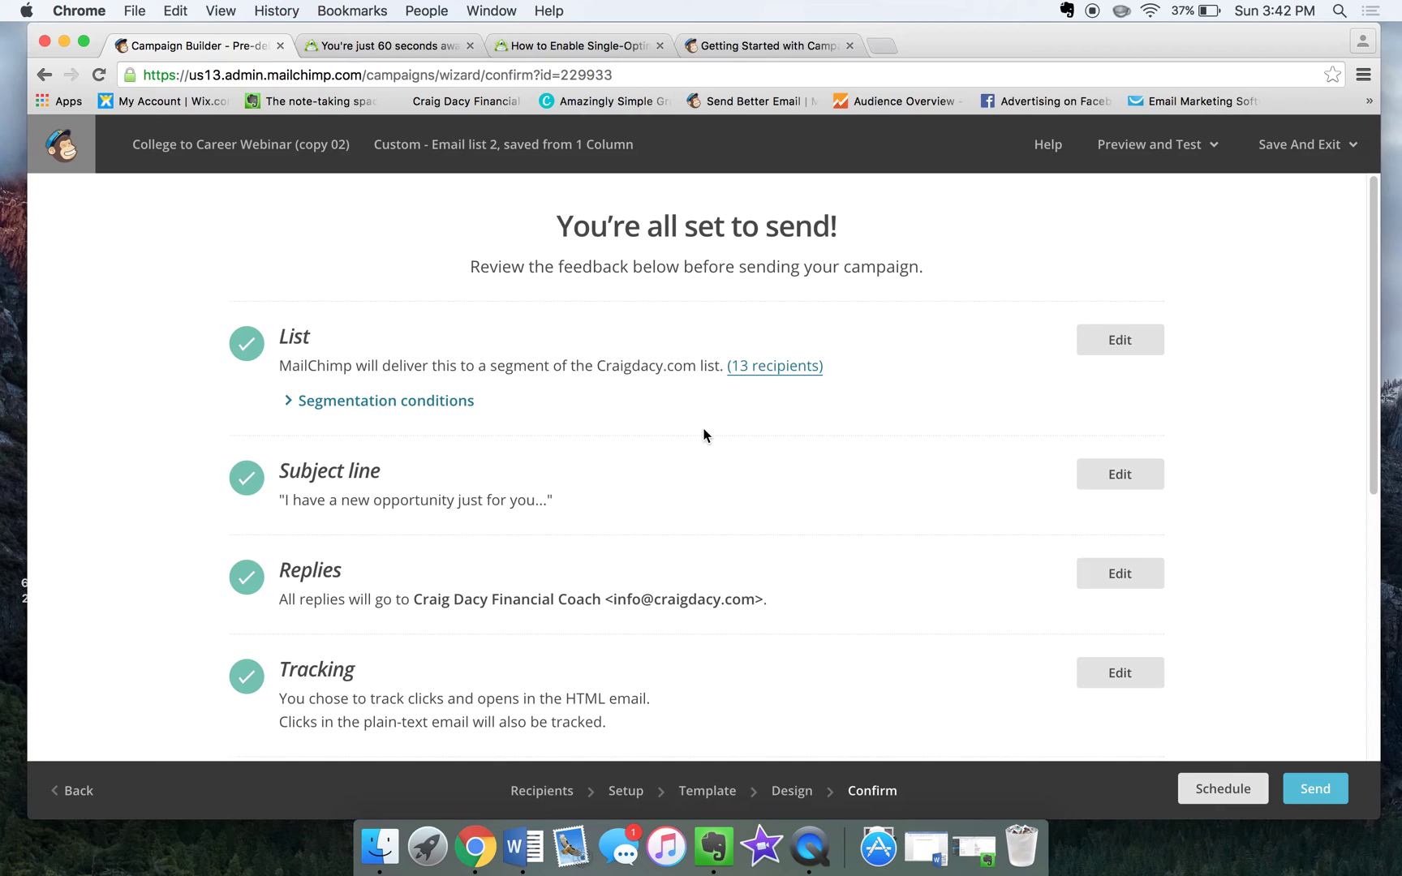
{"action": "scroll", "coordinate": [671, 397], "scroll_direction": "down", "scroll_amount": 1}
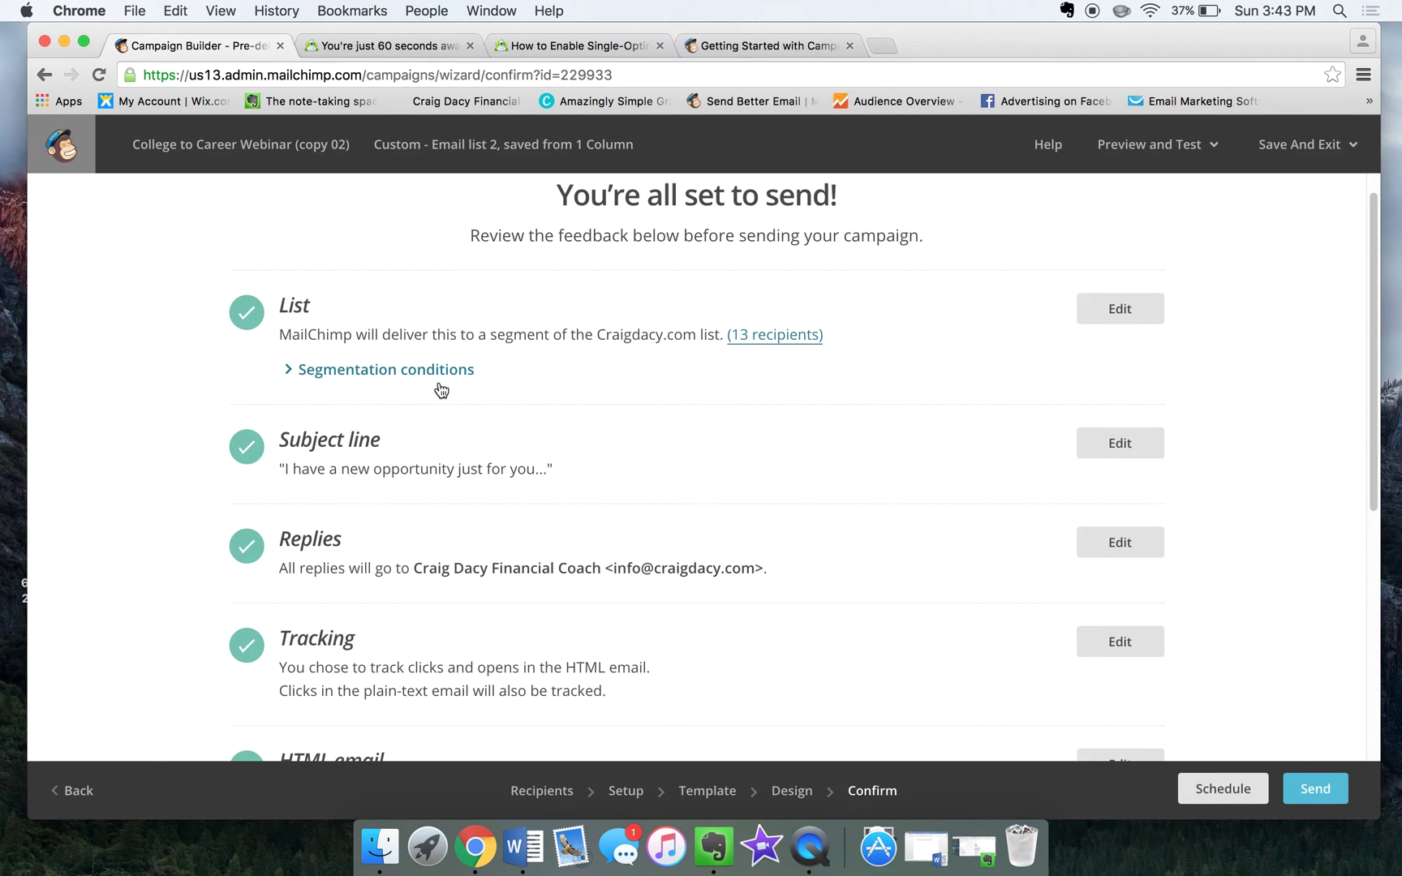
{"action": "scroll", "coordinate": [432, 389], "scroll_direction": "down", "scroll_amount": 5}
{"action": "scroll", "coordinate": [434, 395], "scroll_direction": "down", "scroll_amount": 2}
{"action": "scroll", "coordinate": [433, 396], "scroll_direction": "down", "scroll_amount": 2}
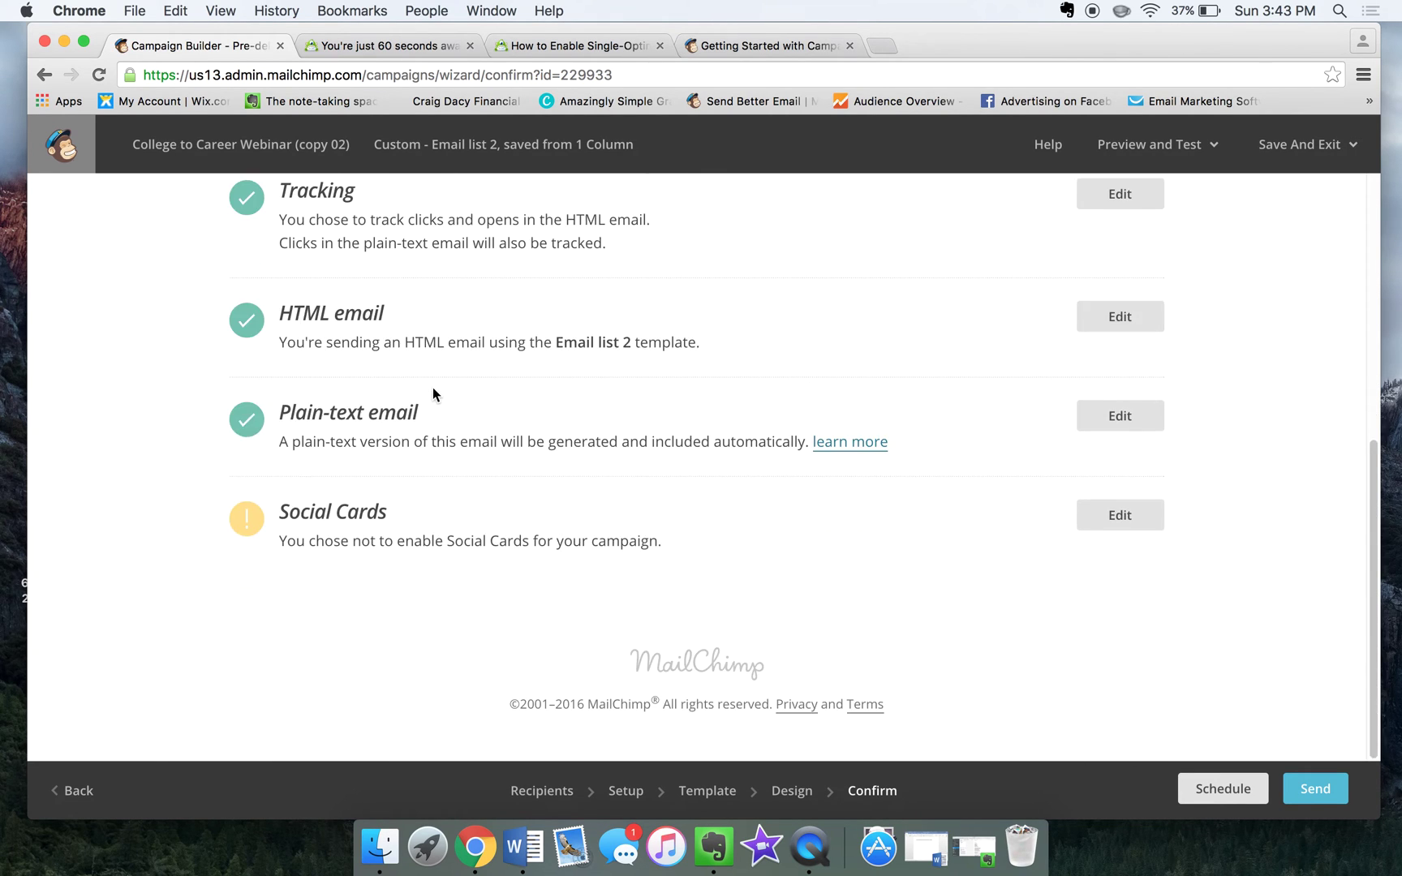
Step: Check the Confirm checklist and start sending to the 13 Craigdacy.com subscribers
{"action": "left_click", "coordinate": [1318, 790]}
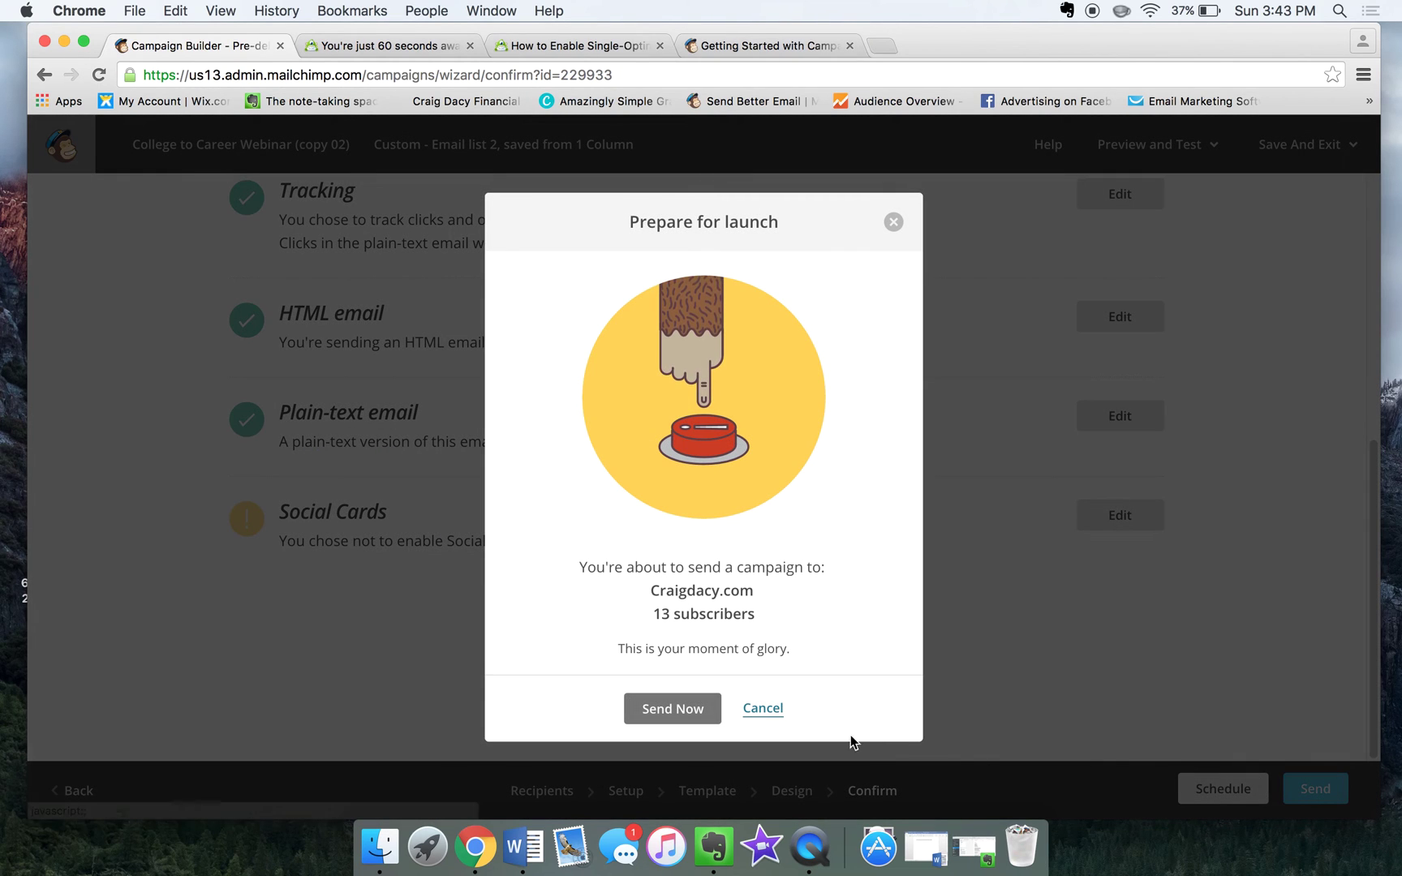
Step: Confirm Send Now in the Prepare for launch dialog
{"action": "left_click", "coordinate": [683, 707]}
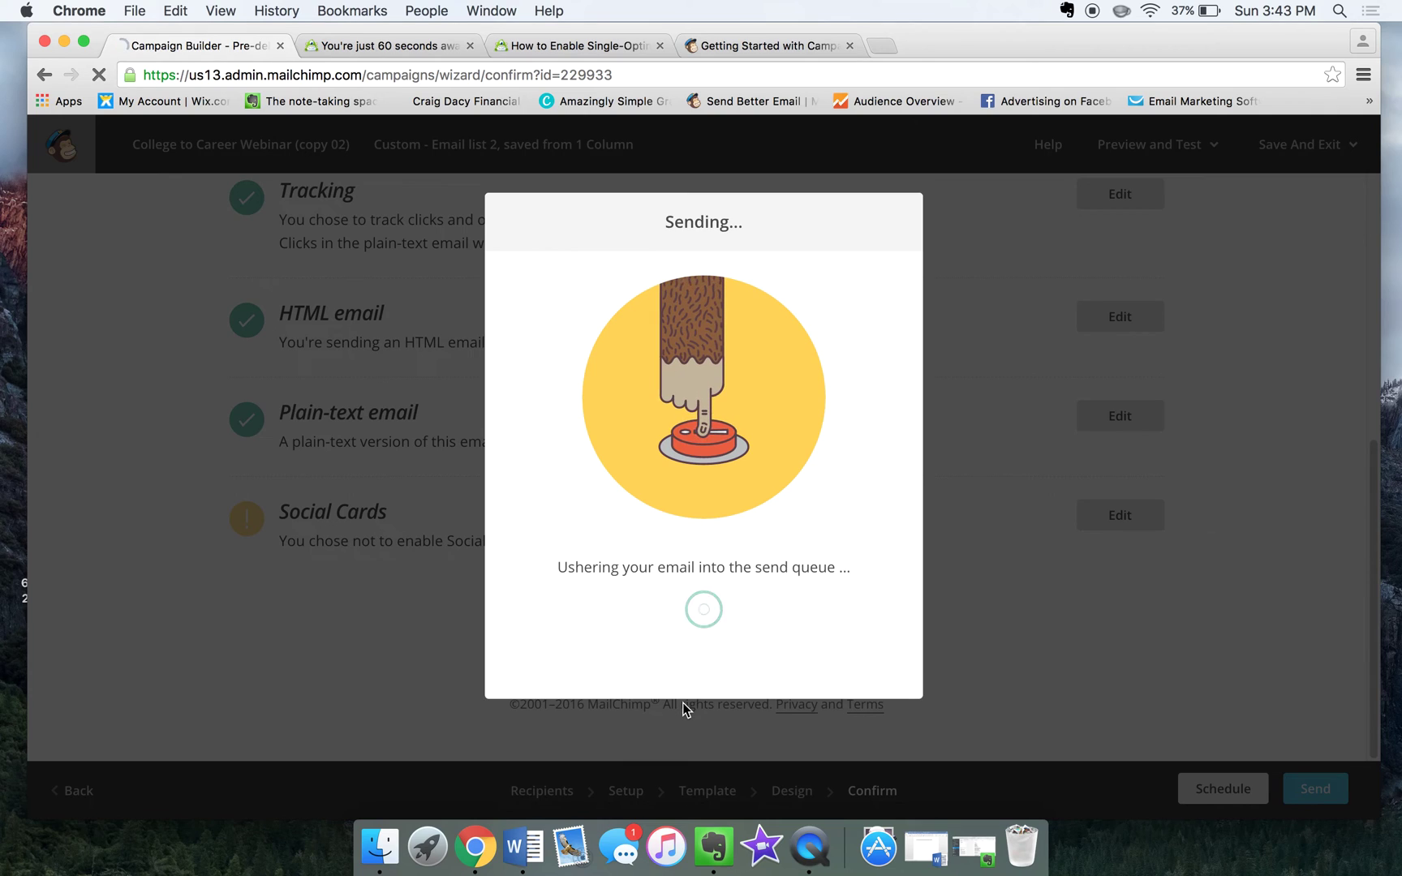